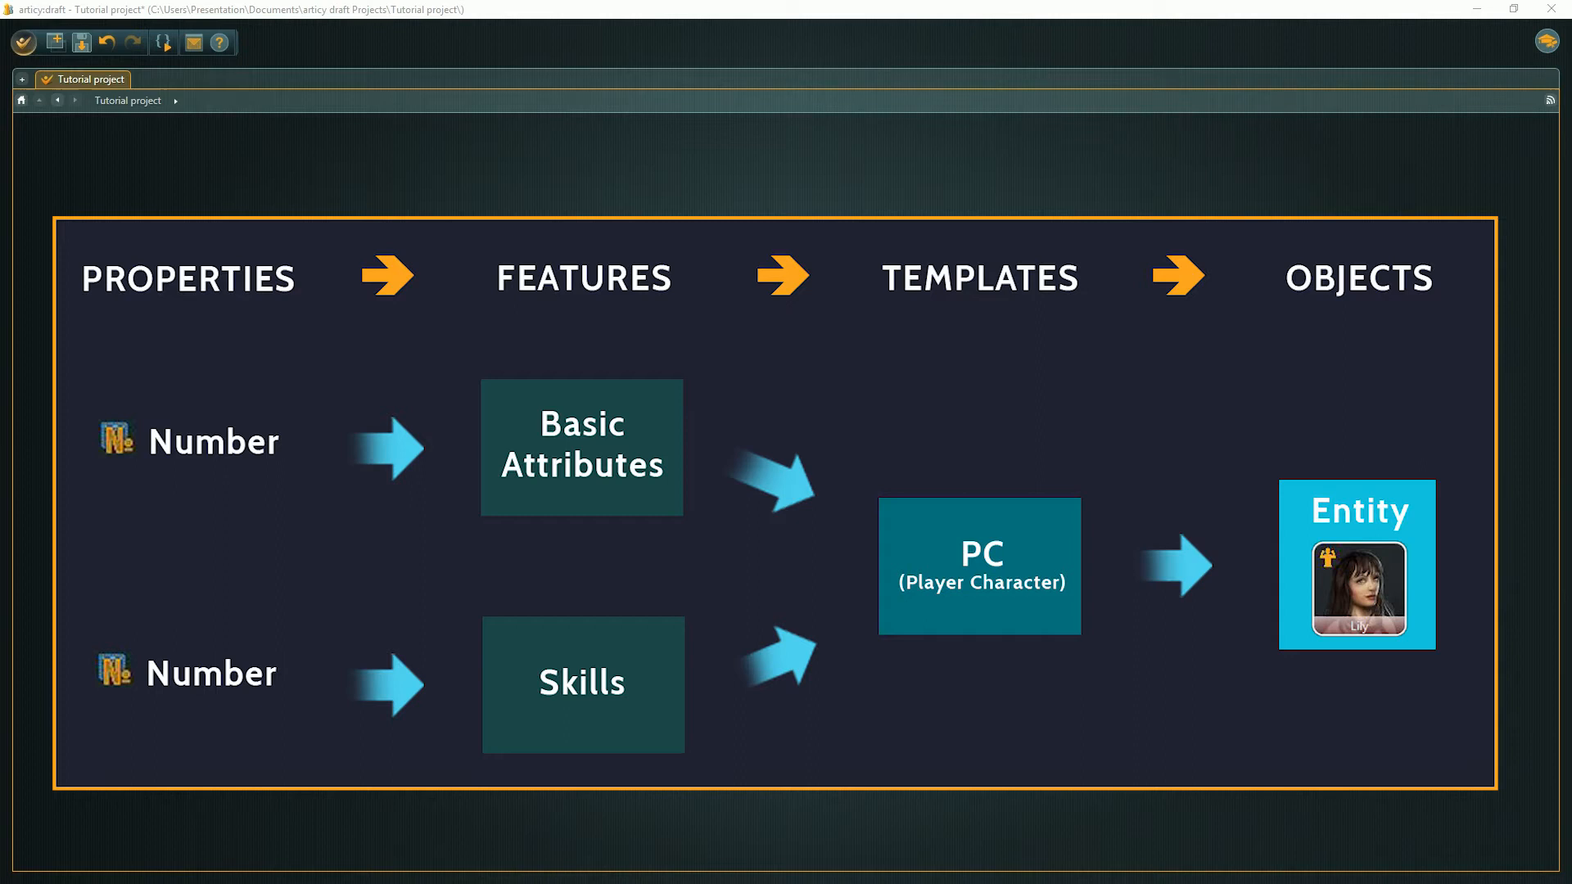
- Create a new feature named "Basic Attributes" in the Features folder of Template Design
{"action": "left_click", "coordinate": [1432, 571]}
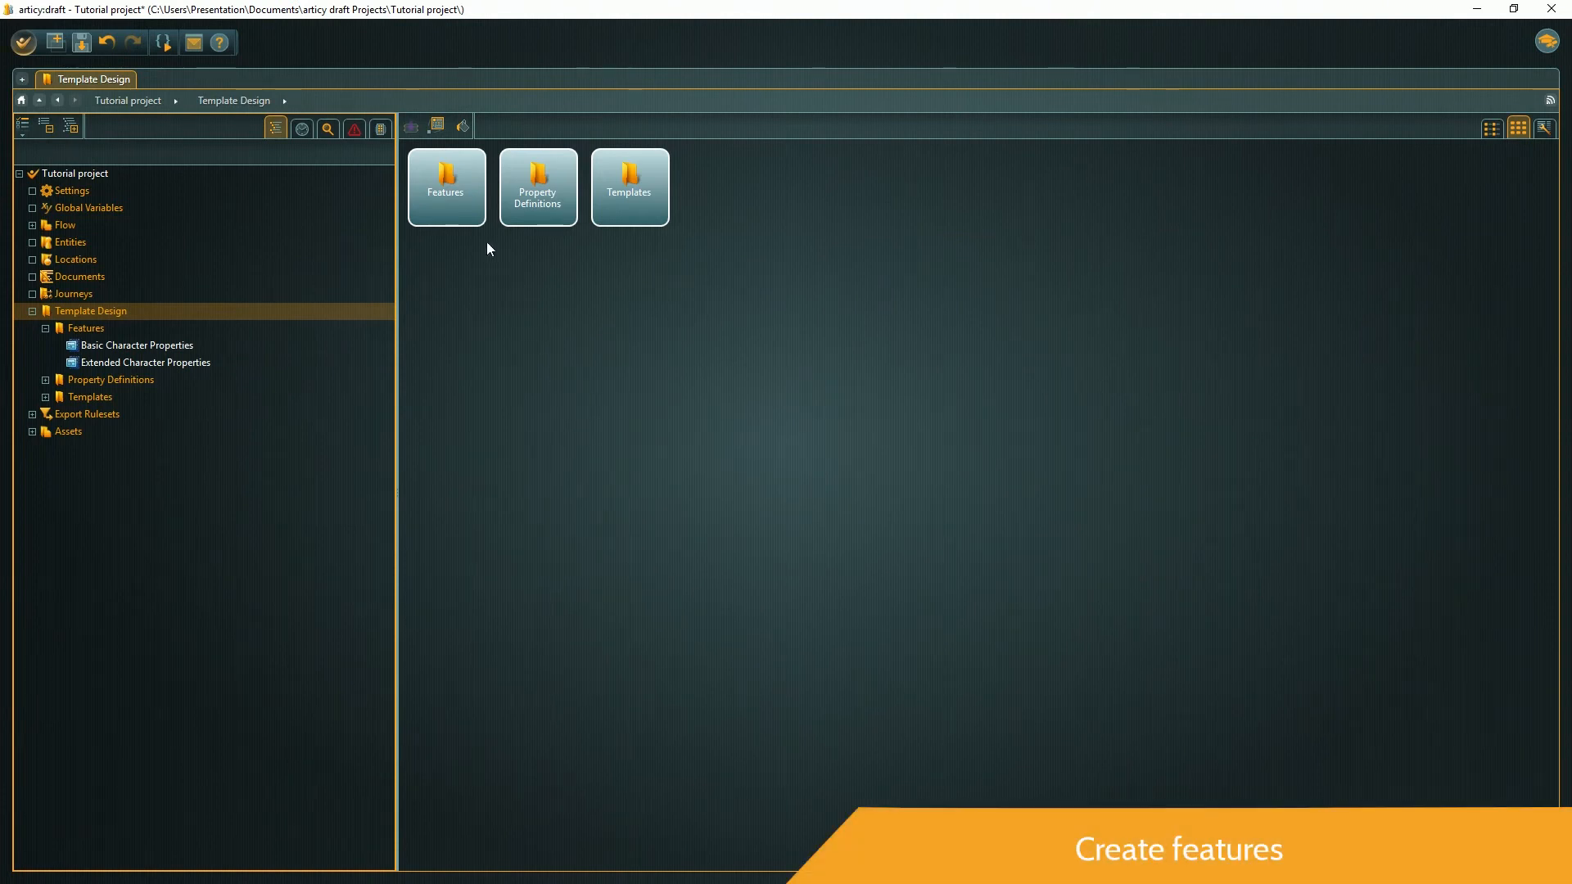
{"action": "double_click", "coordinate": [468, 216]}
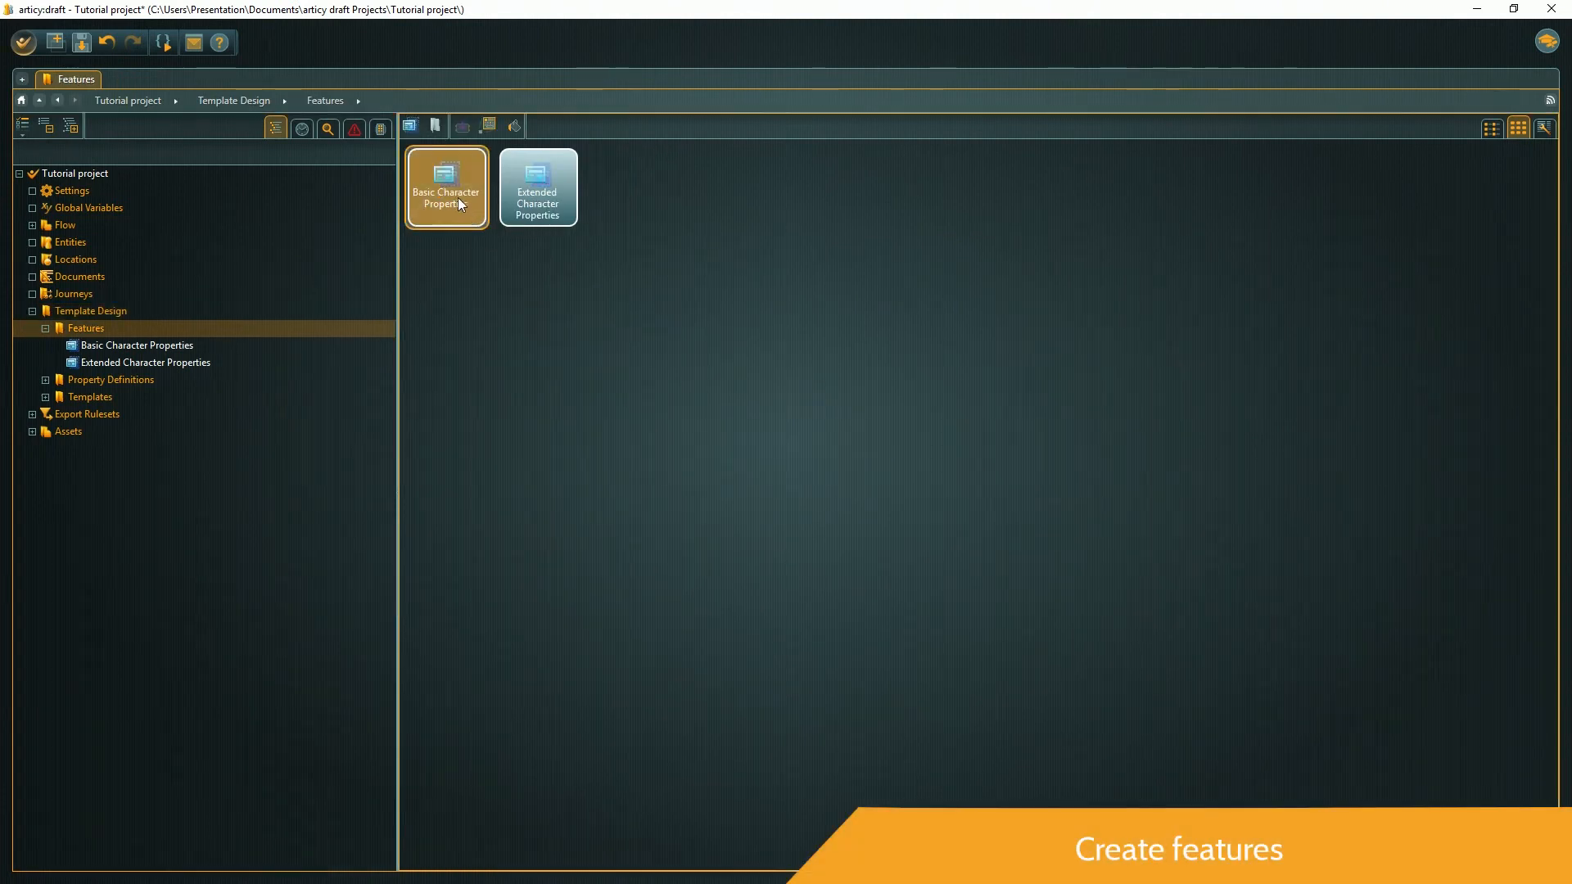
{"action": "left_click", "coordinate": [408, 127]}
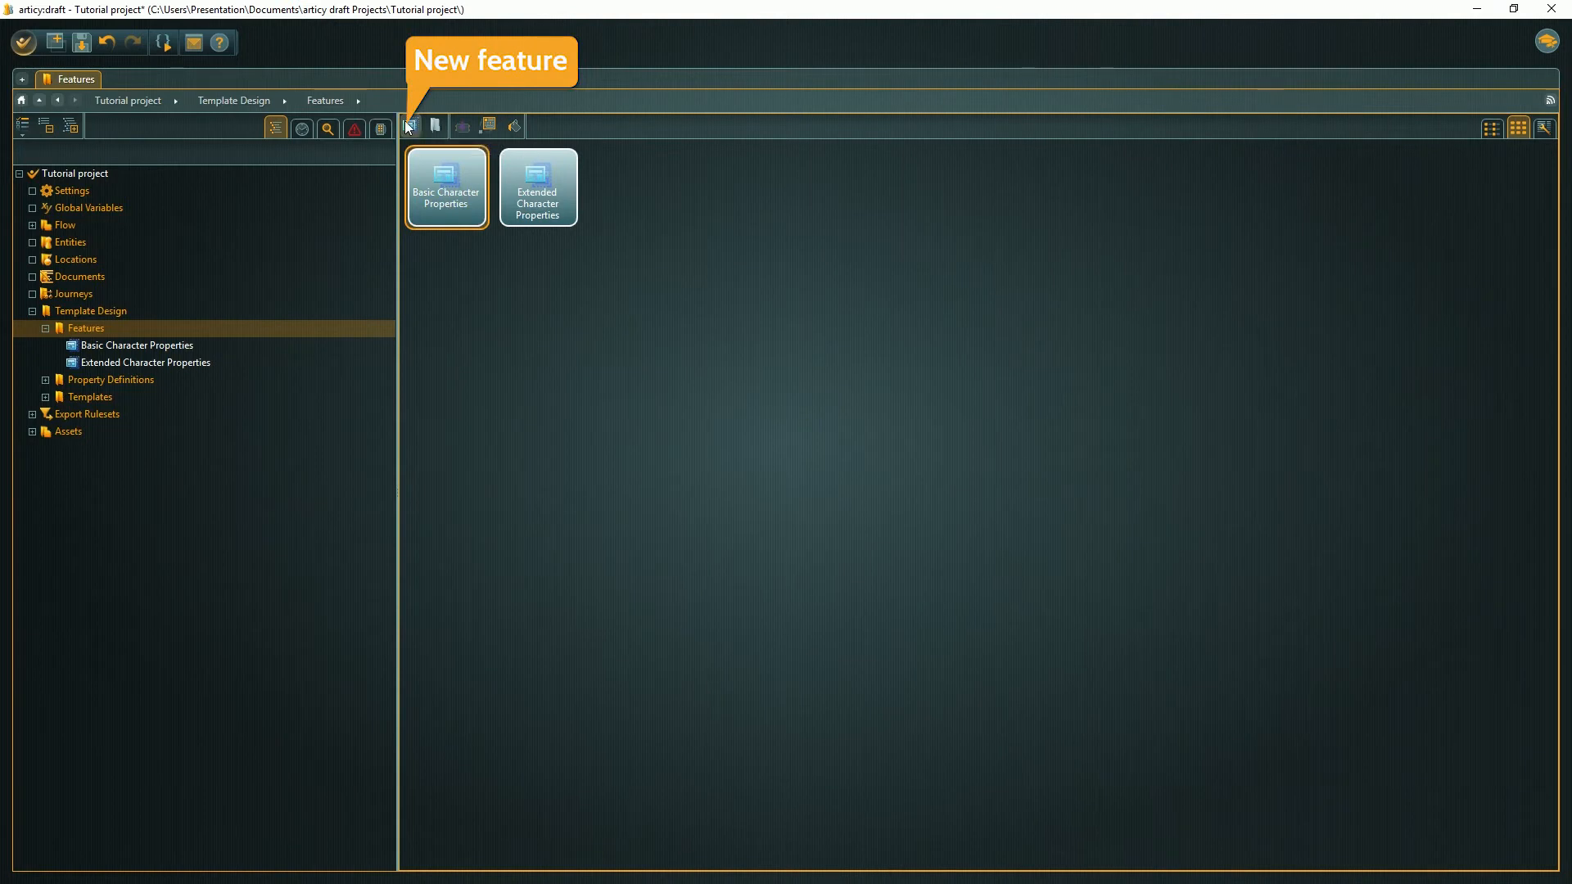
{"action": "type", "text": "Basic Attributes"}
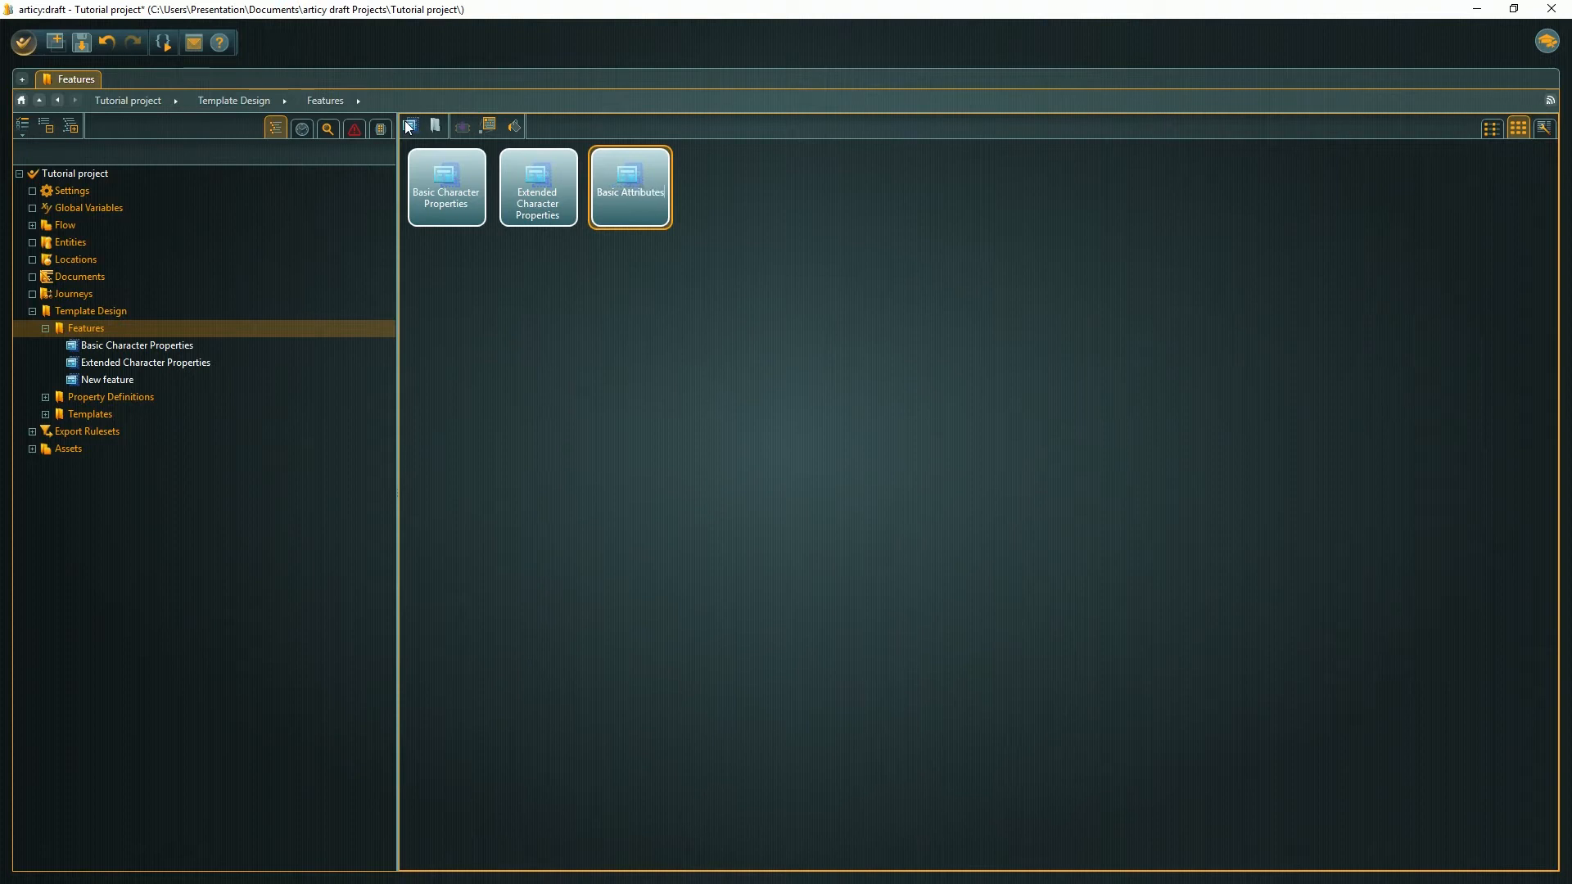
{"action": "key", "text": "Return"}
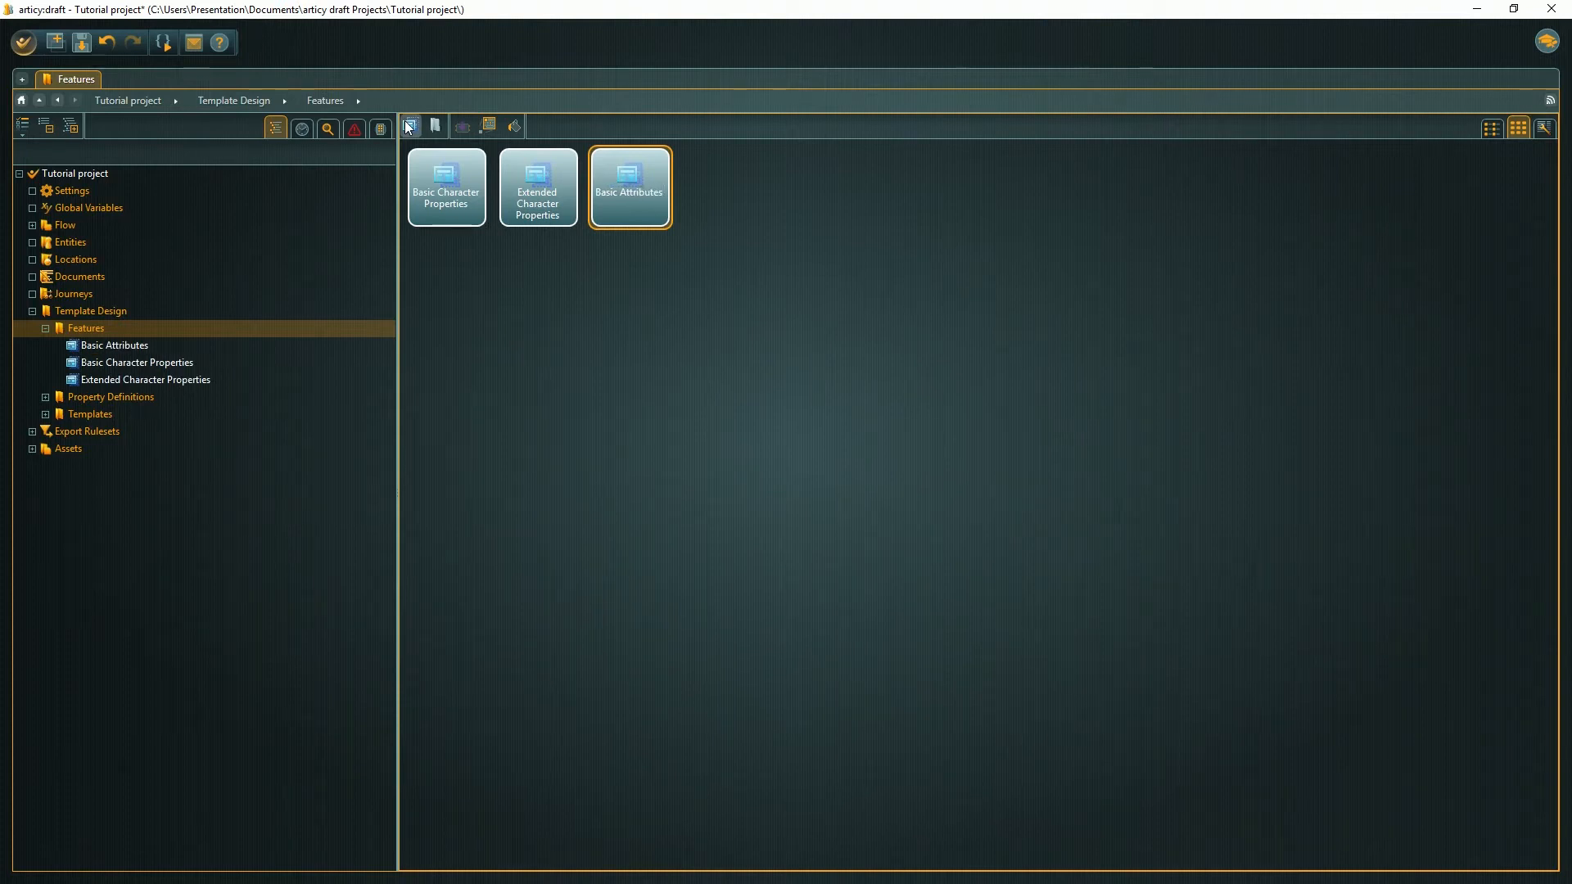
- Edit the Basic Attributes feature and add a number property with display name "Hit Points" and technical name "HitPoints"
{"action": "double_click", "coordinate": [641, 159]}
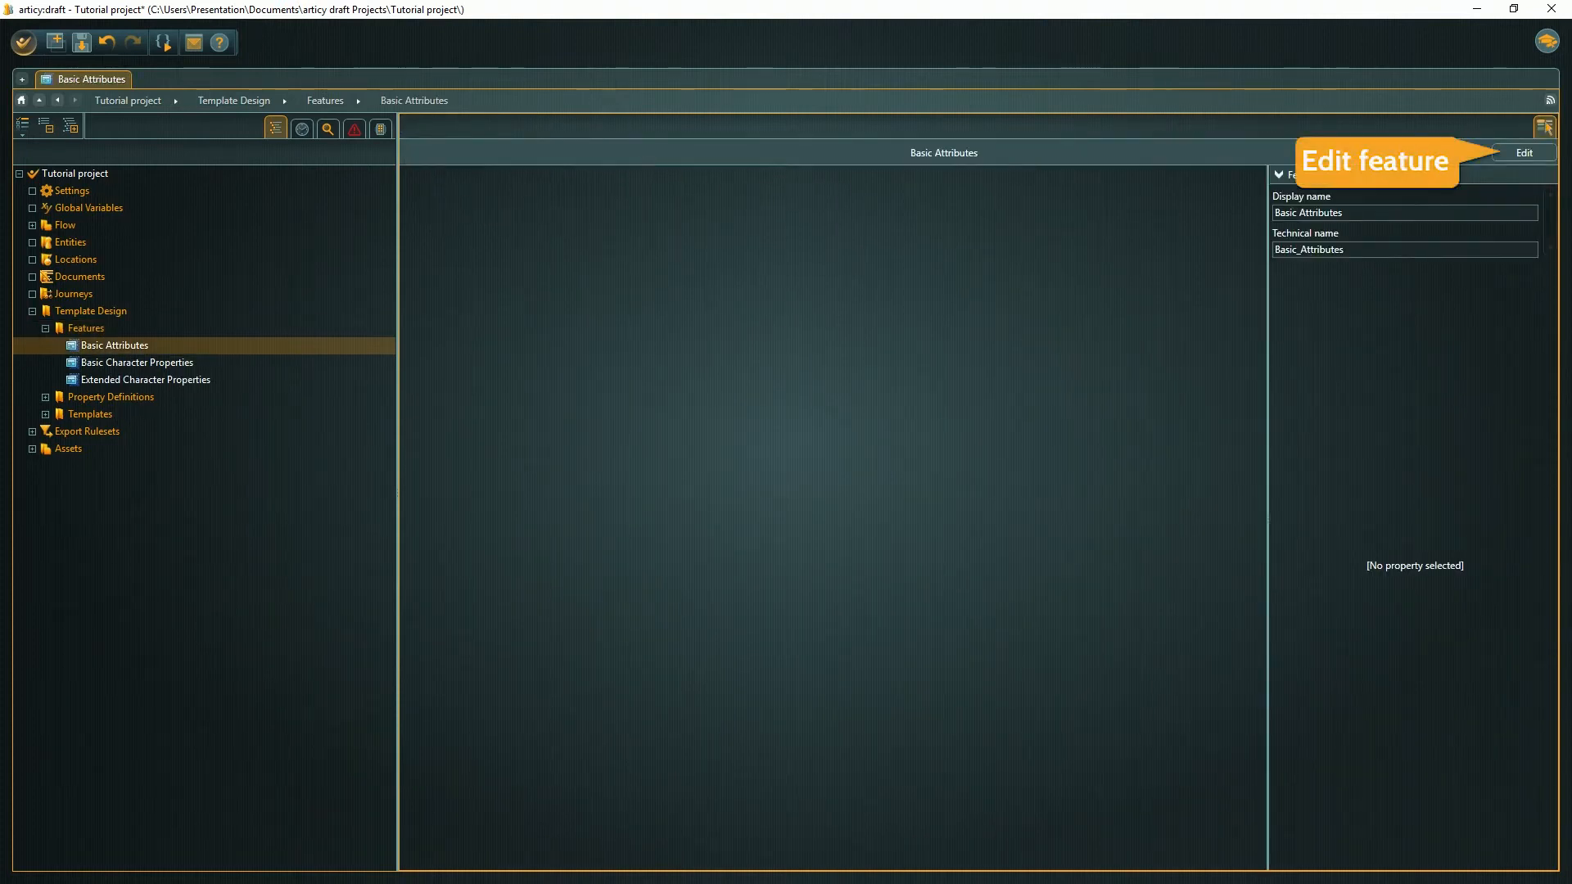
{"action": "left_click", "coordinate": [1515, 153]}
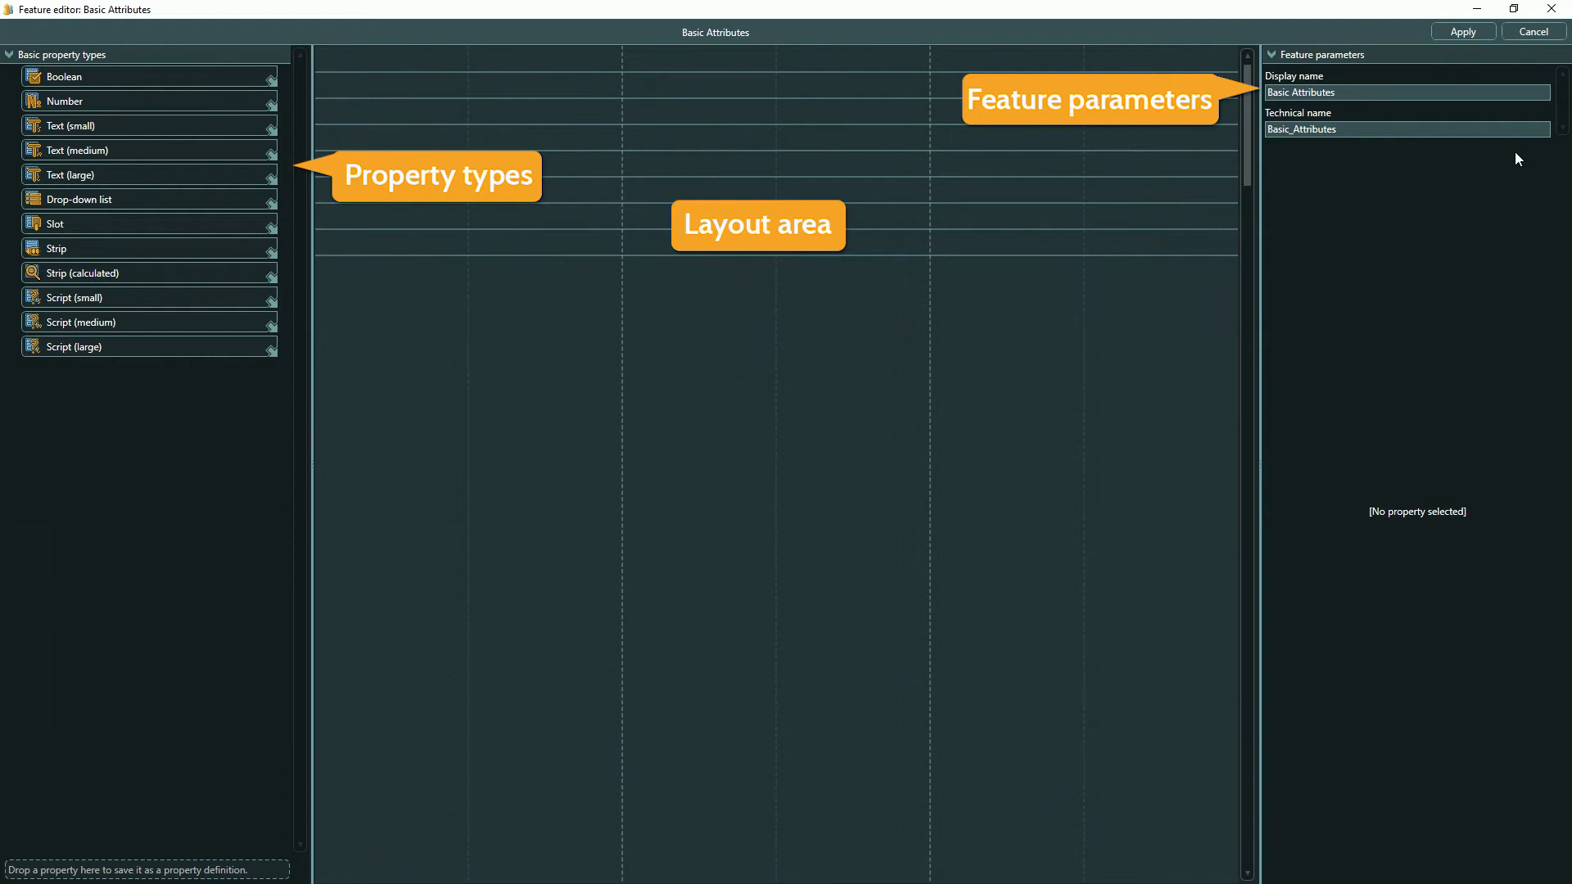
{"action": "left_click_drag", "start_coordinate": [193, 106], "coordinate": [337, 66]}
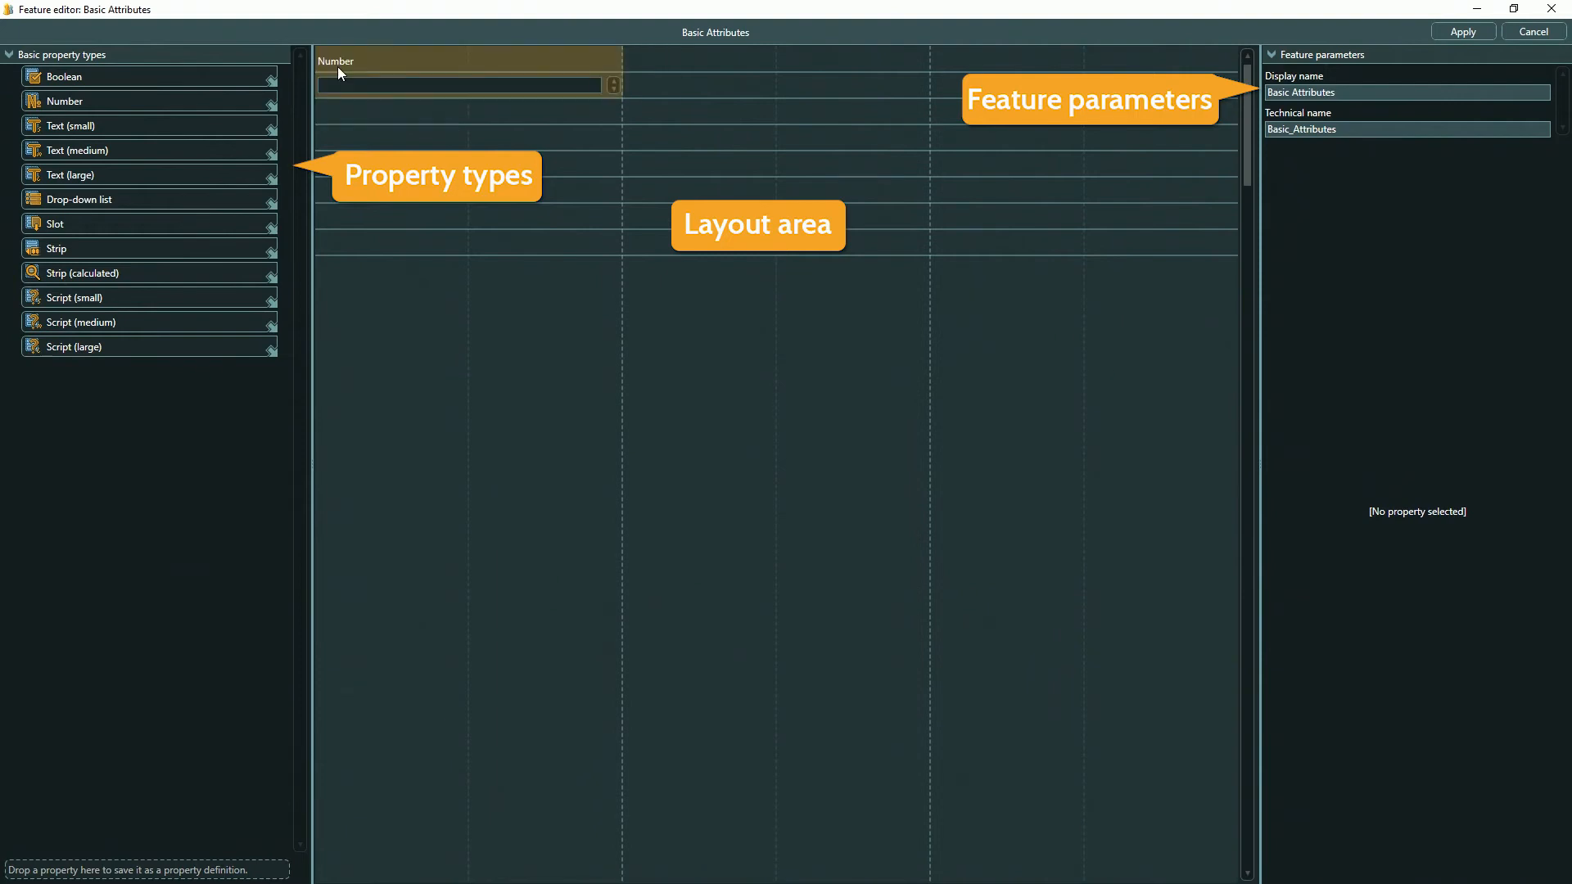
{"action": "left_click", "coordinate": [401, 49]}
{"action": "double_click", "coordinate": [1305, 186]}
{"action": "type", "text": "Hit Points"}
{"action": "key", "text": "Tab"}
{"action": "type", "text": "HitPoints"}
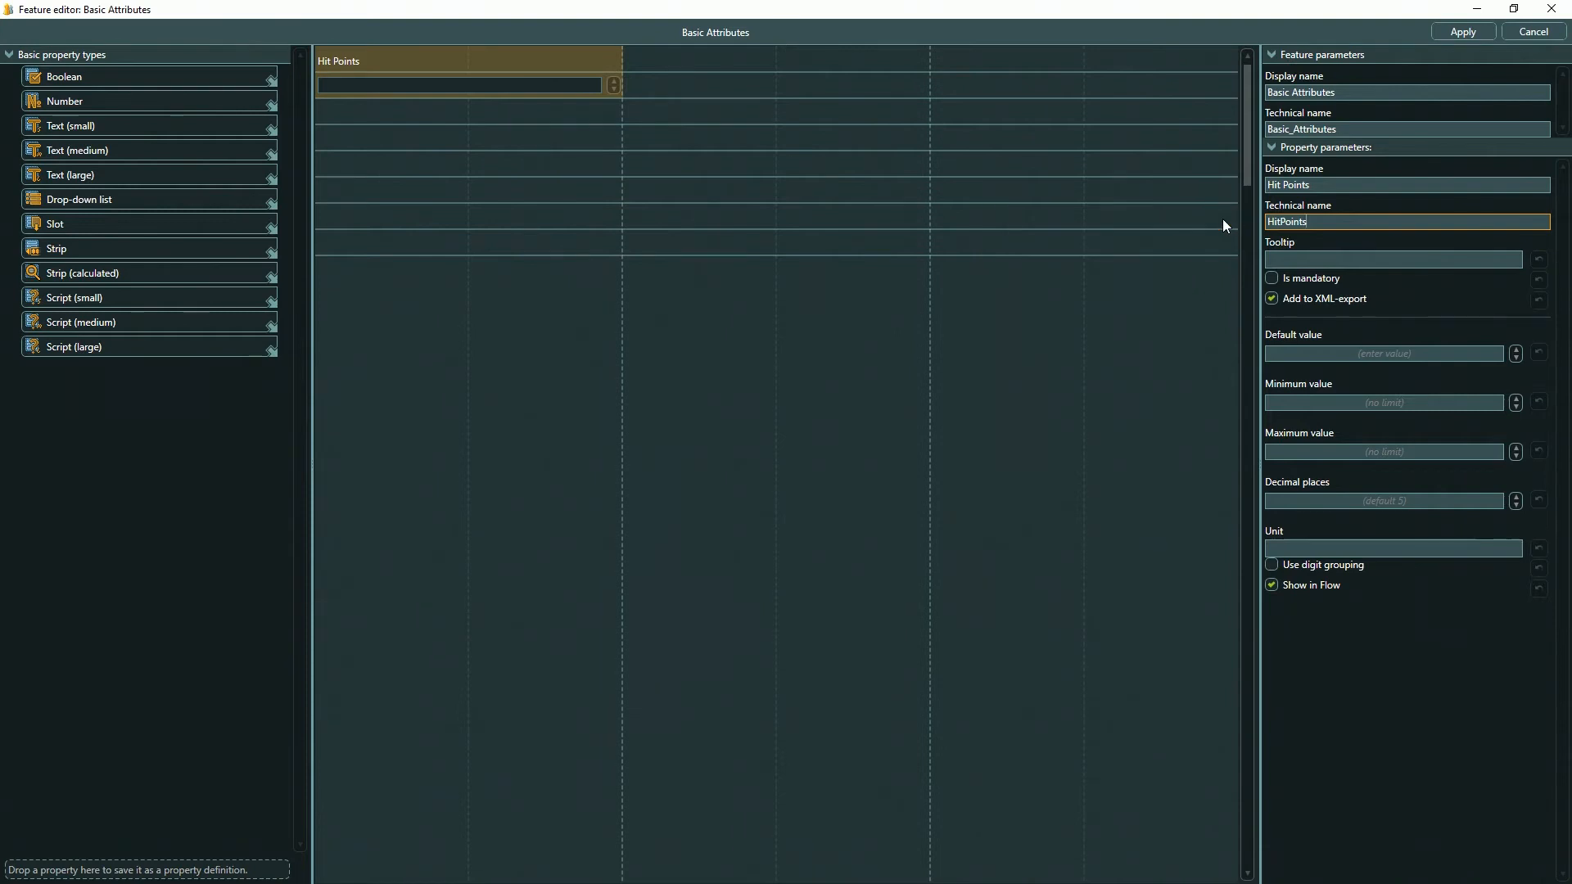
- Limit the Hit Points property to a minimum value of 0 and a maximum value of 1000
{"action": "left_click", "coordinate": [1455, 407]}
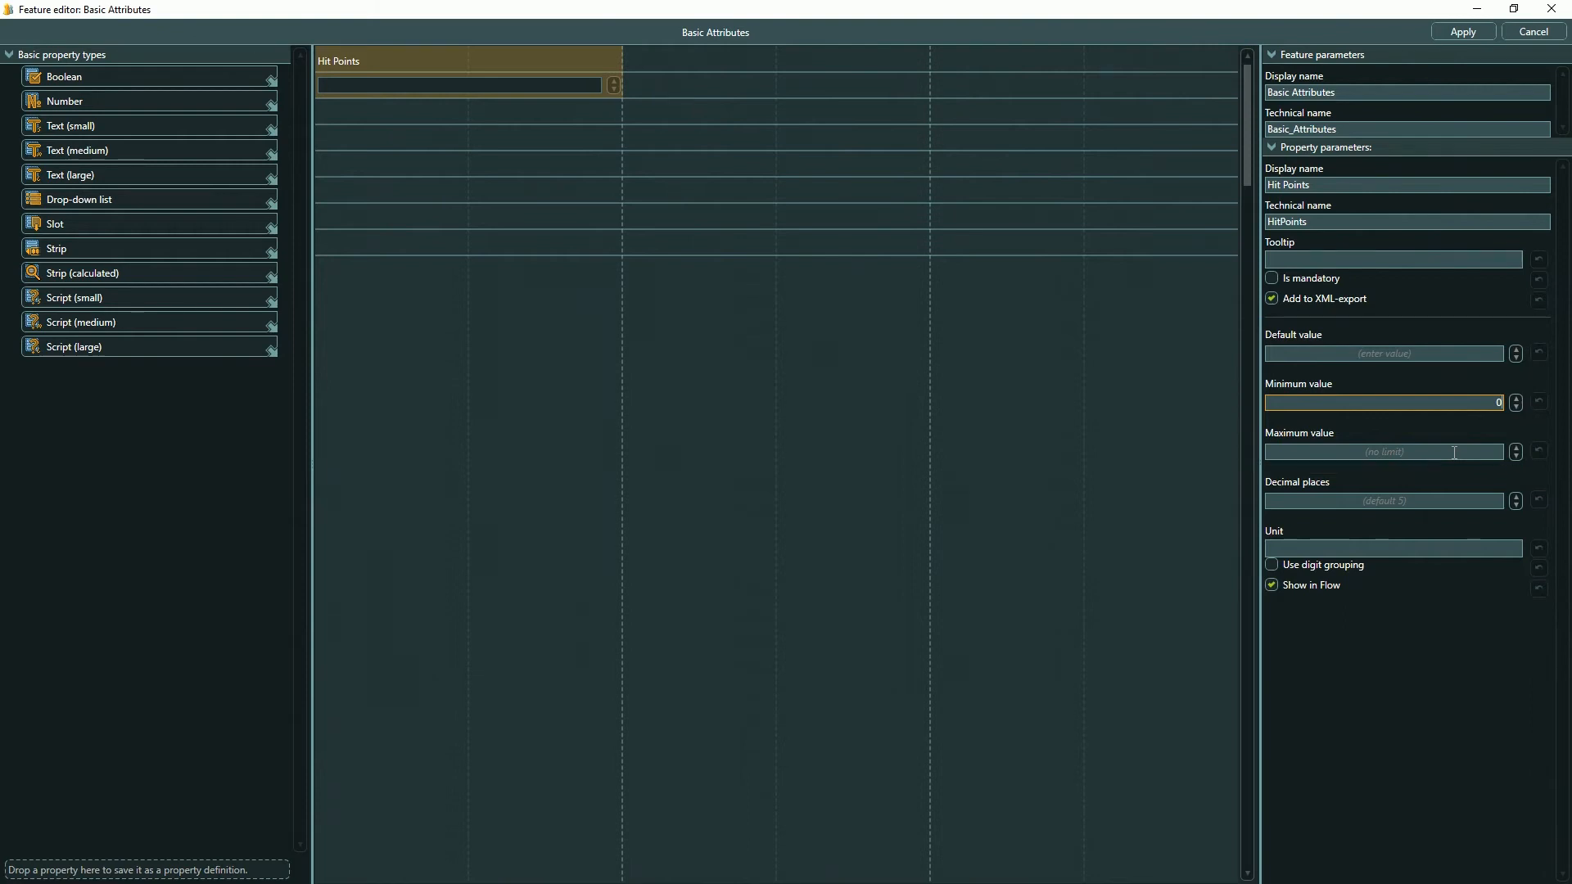
{"action": "left_click", "coordinate": [1453, 455]}
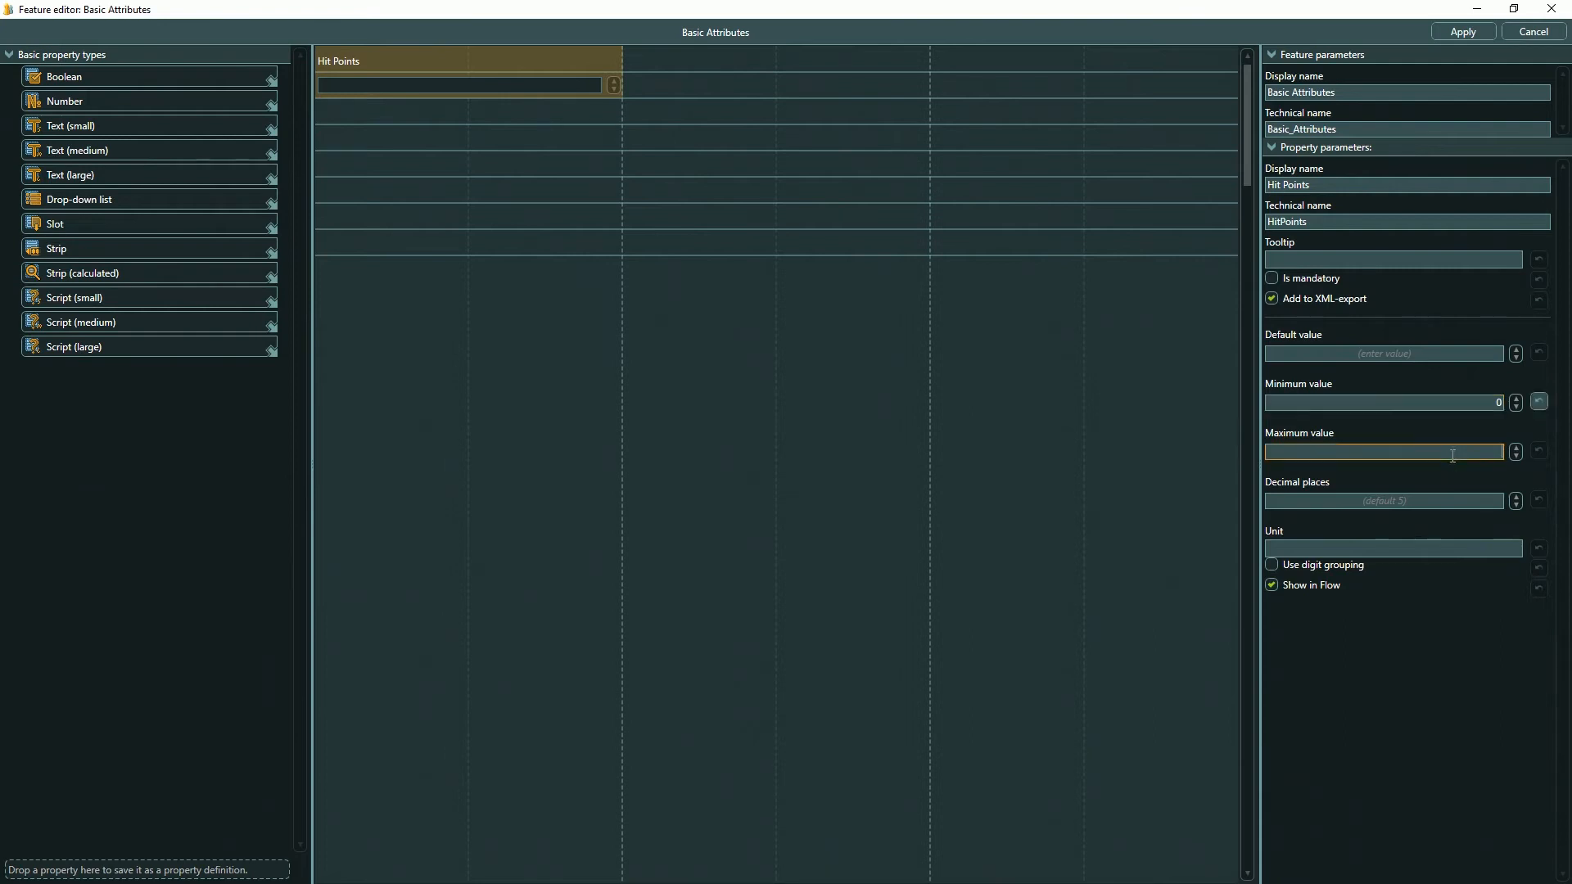
{"action": "type", "text": "1000"}
{"action": "left_click", "coordinate": [1463, 502]}
- Add a second number property beside Hit Points with "Stamina" as both display name and technical name
{"action": "left_click_drag", "start_coordinate": [147, 101], "coordinate": [686, 76]}
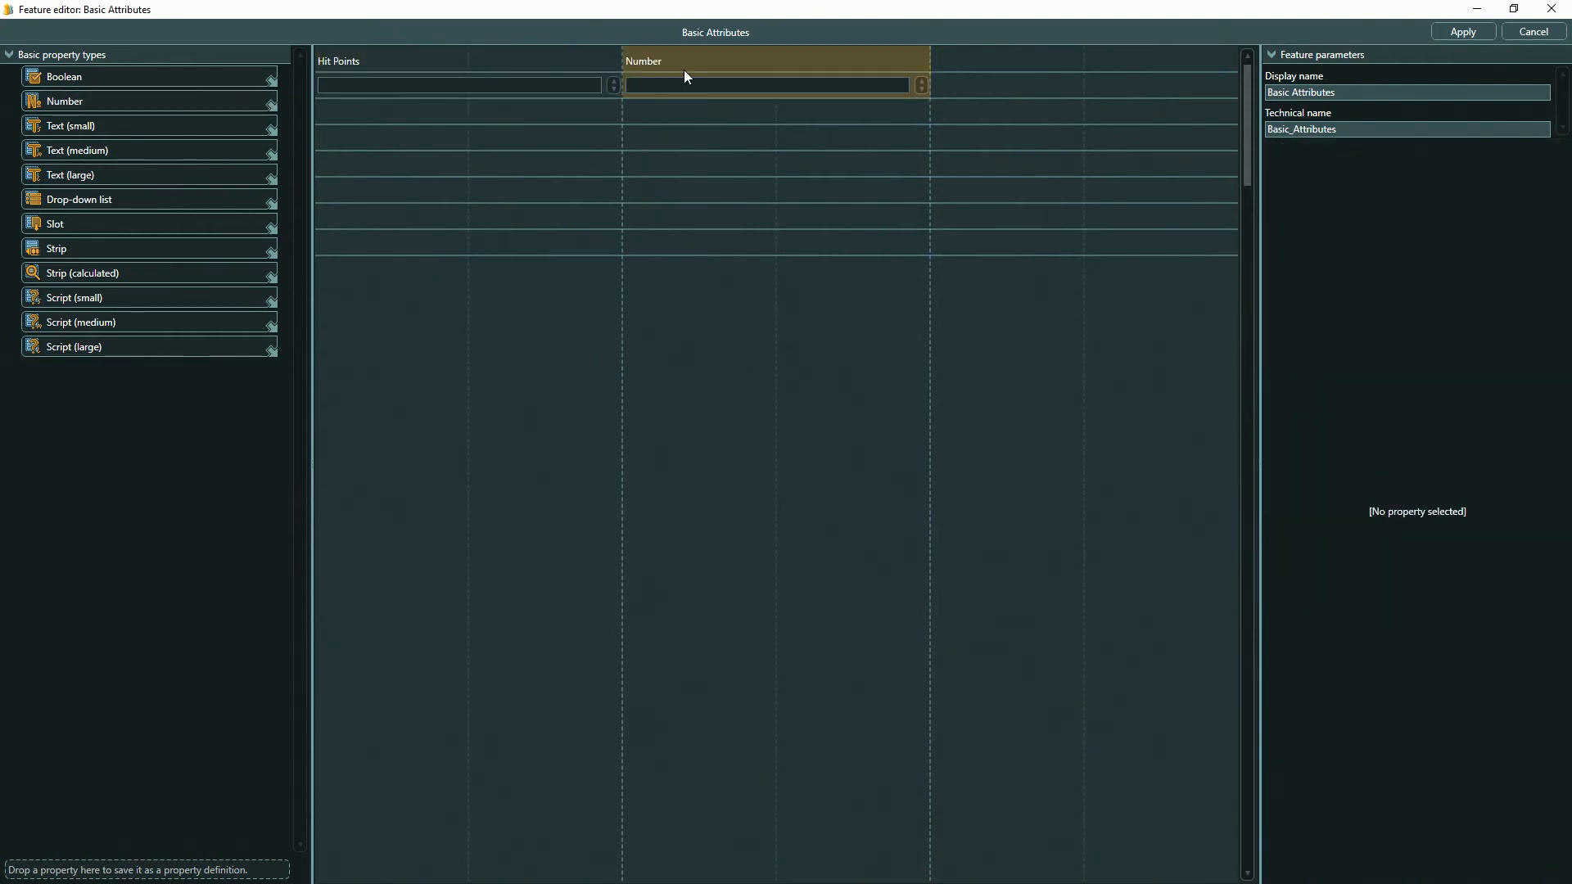
{"action": "left_click", "coordinate": [686, 72]}
{"action": "left_click_drag", "start_coordinate": [1336, 185], "coordinate": [1244, 182]}
{"action": "type", "text": "Stamina"}
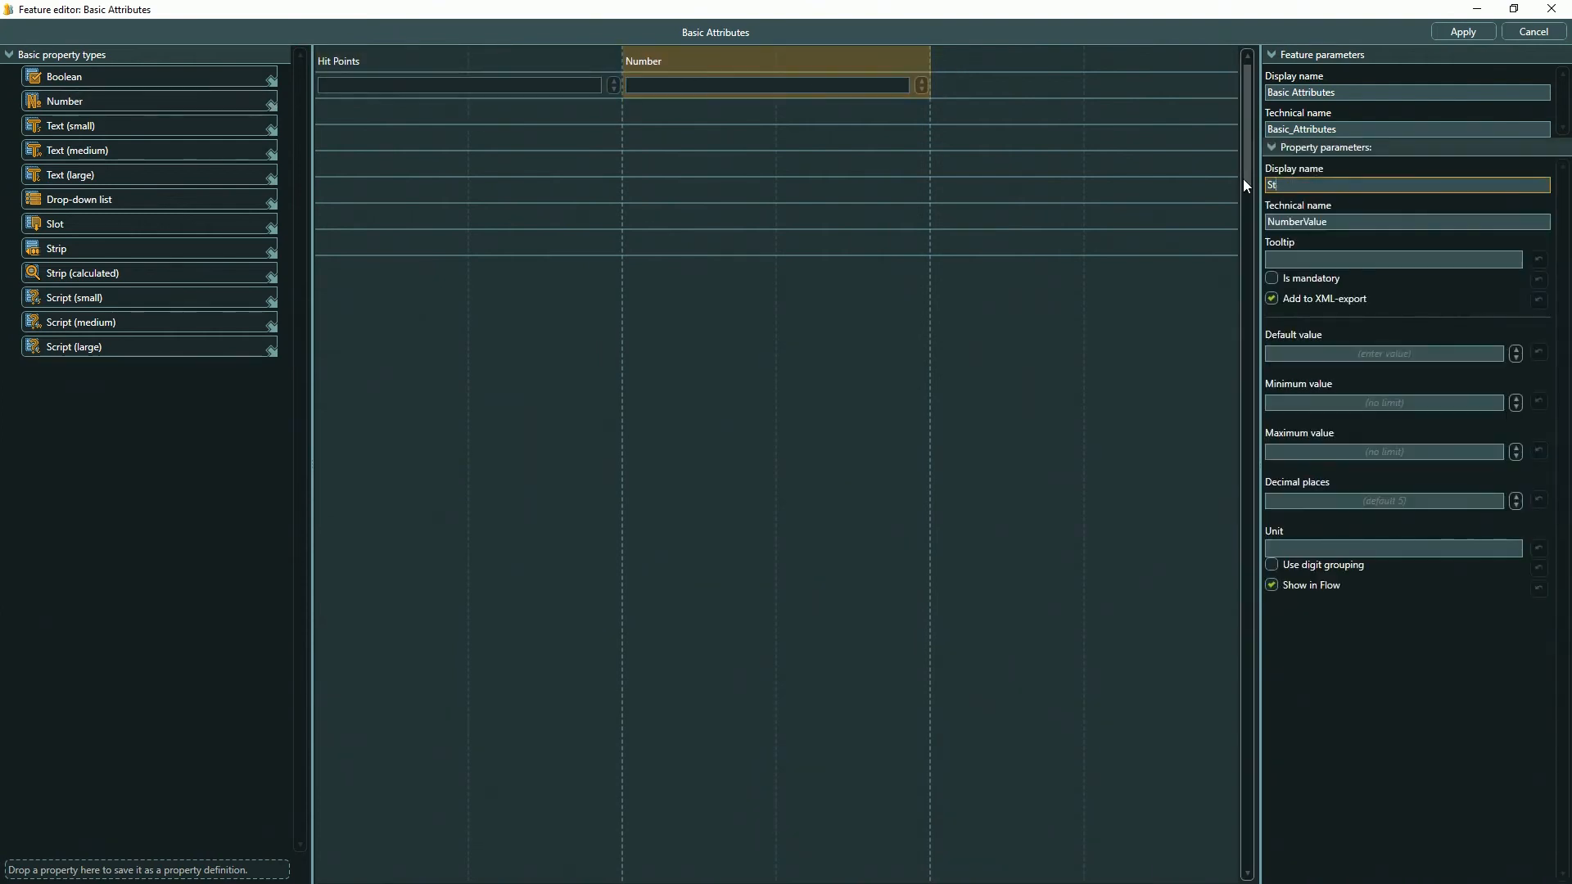
{"action": "left_click_drag", "start_coordinate": [1341, 221], "coordinate": [1252, 221]}
{"action": "type", "text": "Stamina"}
- Set the Stamina property's minimum value to 0, maximum value to 1000 and decimal places to 0
{"action": "left_click", "coordinate": [1370, 400]}
{"action": "type", "text": "0"}
{"action": "left_click", "coordinate": [1373, 452]}
{"action": "type", "text": "1000"}
{"action": "left_click", "coordinate": [1420, 499]}
{"action": "type", "text": "0"}
- Add a number property in the first row's third column, using "Level" as display name and technical name
{"action": "left_click_drag", "start_coordinate": [74, 100], "coordinate": [982, 80]}
{"action": "left_click", "coordinate": [987, 74]}
{"action": "left_click_drag", "start_coordinate": [1336, 185], "coordinate": [1251, 185]}
{"action": "type", "text": "Level"}
{"action": "left_click_drag", "start_coordinate": [1334, 221], "coordinate": [1250, 219]}
{"action": "type", "text": "Level"}
- Set the Level property's minimum value to 1, maximum value to 20 and decimal places to 0
{"action": "left_click", "coordinate": [1383, 402]}
{"action": "type", "text": "1"}
{"action": "left_click", "coordinate": [1386, 452]}
{"action": "type", "text": "20"}
{"action": "key", "text": "Tab"}
{"action": "type", "text": "0"}
- Add a number property below Hit Points with "Attack" as both display name and technical name
{"action": "left_click_drag", "start_coordinate": [74, 100], "coordinate": [376, 125]}
{"action": "left_click_drag", "start_coordinate": [1336, 185], "coordinate": [1259, 180]}
{"action": "type", "text": "Attack"}
{"action": "key", "text": "Tab"}
{"action": "left_click_drag", "start_coordinate": [1334, 222], "coordinate": [1234, 211]}
{"action": "type", "text": "Attack"}
- Set the Attack property's minimum value to 1, maximum value to 20 and decimal places to 0
{"action": "left_click", "coordinate": [1375, 403]}
{"action": "type", "text": "1"}
{"action": "left_click", "coordinate": [1377, 451]}
{"action": "type", "text": "20"}
{"action": "left_click", "coordinate": [1374, 500]}
{"action": "type", "text": "0"}
- Add a number property below Stamina with "Defense" as both display name and technical name
{"action": "left_click_drag", "start_coordinate": [74, 101], "coordinate": [664, 120]}
{"action": "left_click_drag", "start_coordinate": [1336, 185], "coordinate": [1236, 187]}
{"action": "type", "text": "Defense"}
{"action": "left_click_drag", "start_coordinate": [1336, 221], "coordinate": [1241, 220]}
{"action": "type", "text": "Defense"}
- Limit Defense to values from 1 to 20 with 0 decimal places and save the Basic Attributes feature
{"action": "left_click", "coordinate": [1375, 404]}
{"action": "type", "text": "1"}
{"action": "left_click", "coordinate": [1376, 451]}
{"action": "type", "text": "20"}
{"action": "left_click", "coordinate": [1373, 500]}
{"action": "type", "text": "0"}
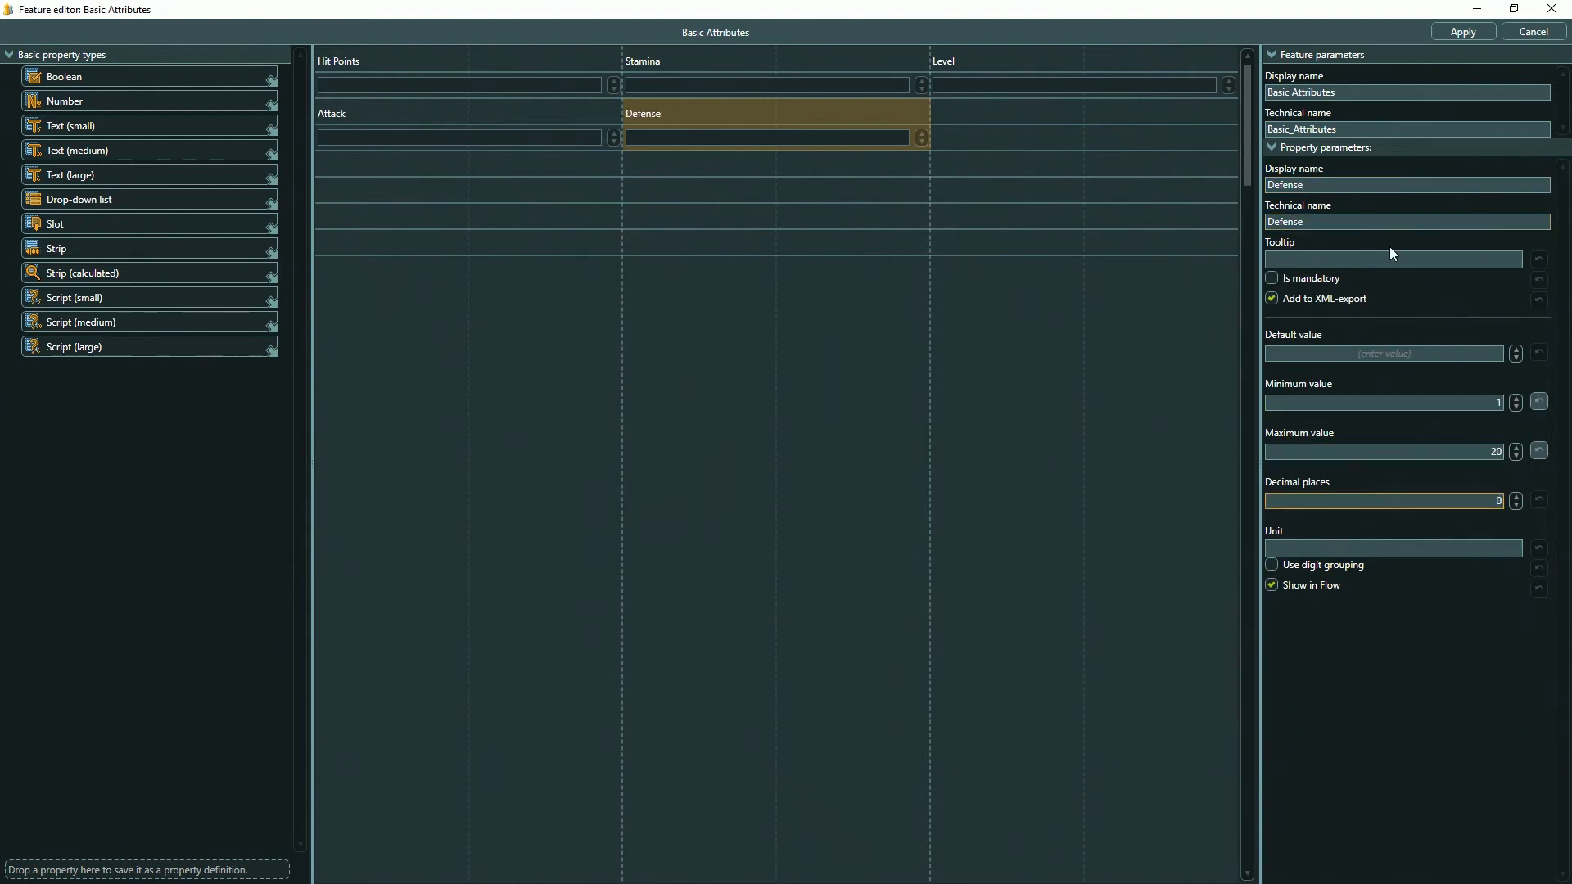
{"action": "left_click", "coordinate": [1463, 32]}
{"action": "left_click", "coordinate": [753, 483]}
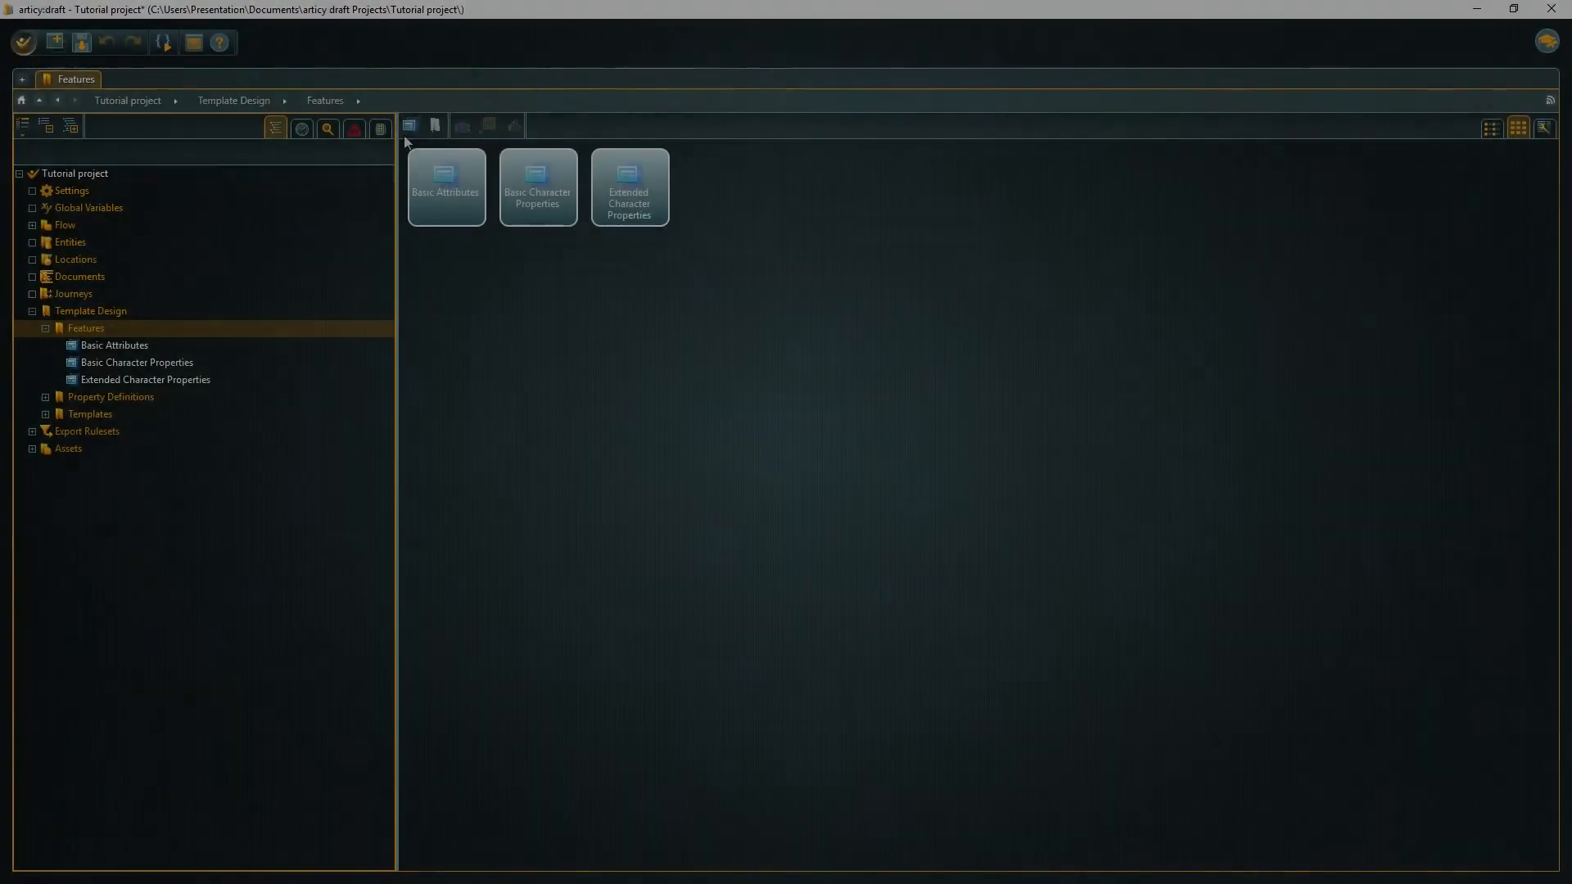
- Create another feature named "Skills" in the Features folder and open it for editing
{"action": "left_click", "coordinate": [410, 128]}
{"action": "type", "text": "Skills"}
{"action": "key", "text": "Return"}
{"action": "double_click", "coordinate": [729, 159]}
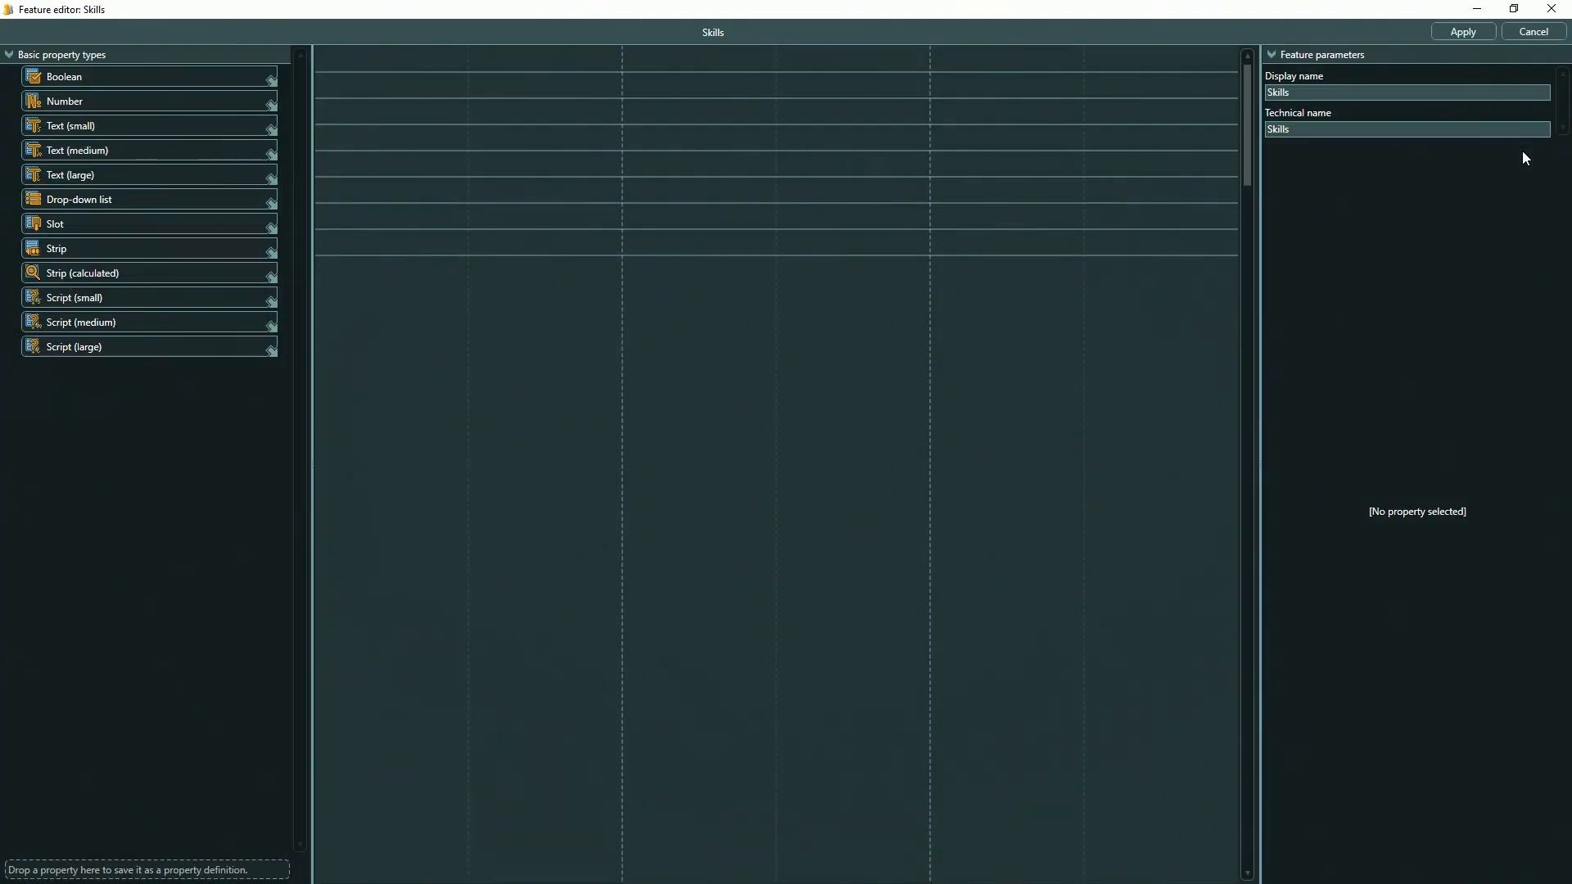
- Add a number property to the Skills feature with "Pilot" as both display name and technical name
{"action": "left_click_drag", "start_coordinate": [226, 101], "coordinate": [468, 73]}
{"action": "left_click_drag", "start_coordinate": [1330, 186], "coordinate": [1250, 188]}
{"action": "type", "text": "Pilot"}
{"action": "left_click_drag", "start_coordinate": [1351, 222], "coordinate": [1217, 221]}
{"action": "type", "text": "Pilot"}
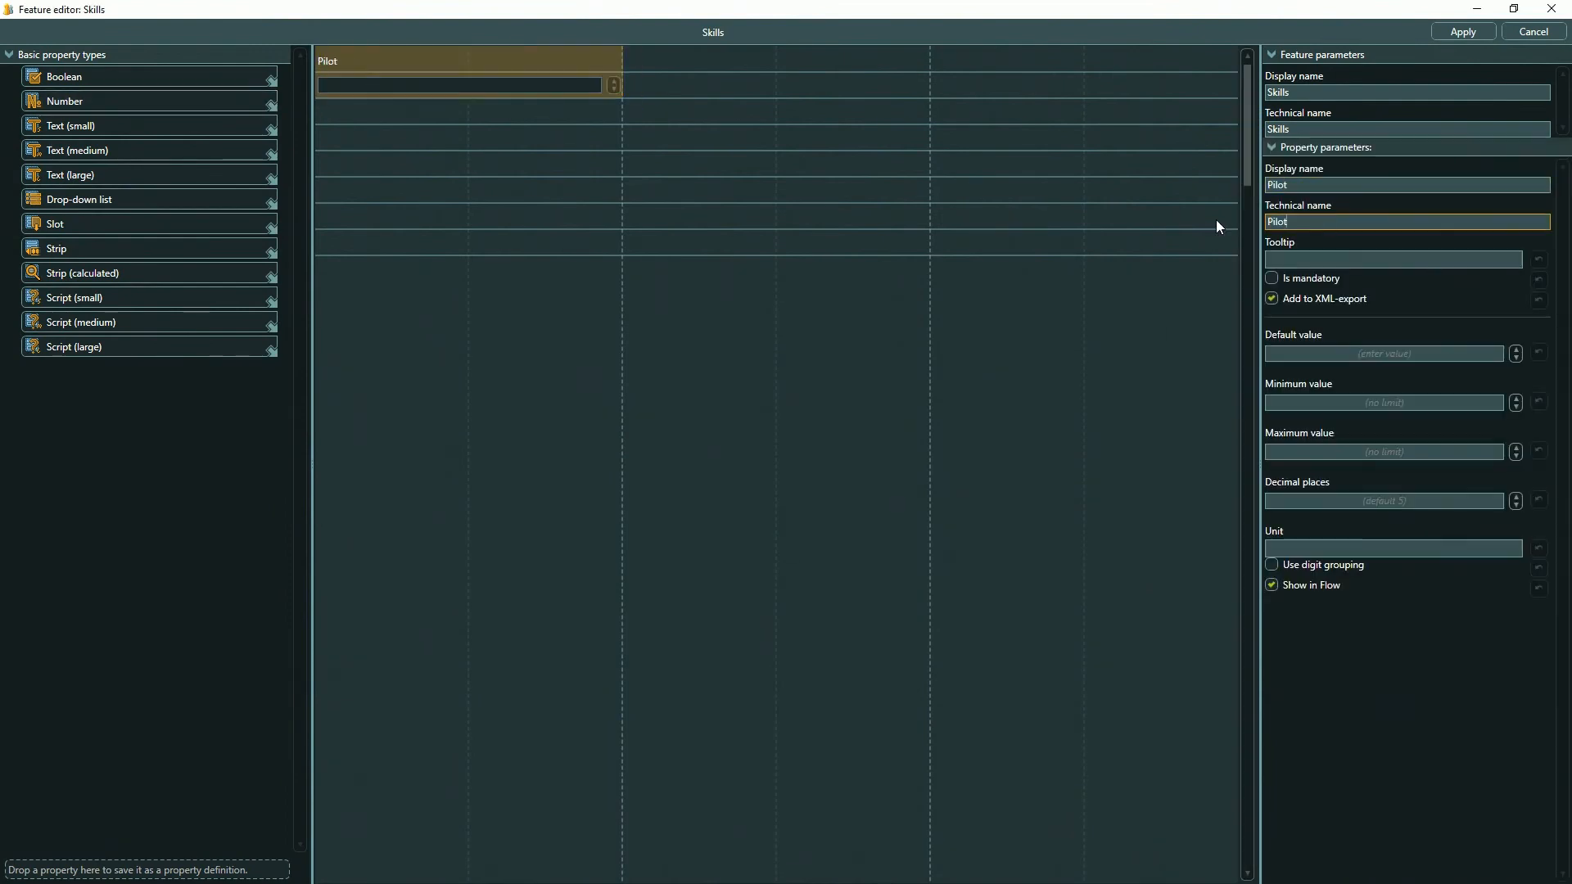
- Add a number property beside Pilot with "Conversation" as both display name and technical name
{"action": "left_click_drag", "start_coordinate": [164, 101], "coordinate": [676, 62]}
{"action": "left_click_drag", "start_coordinate": [1330, 185], "coordinate": [1245, 182]}
{"action": "type", "text": "Conversation"}
{"action": "left_click_drag", "start_coordinate": [1351, 222], "coordinate": [1244, 222]}
{"action": "type", "text": "Conversation"}
- Set the Conversation property's default and minimum values to 0, its maximum value to 10 and its decimal places to 0
{"action": "left_click", "coordinate": [1467, 352]}
{"action": "type", "text": "0"}
{"action": "left_click", "coordinate": [1474, 403]}
{"action": "type", "text": "0"}
{"action": "left_click", "coordinate": [1477, 452]}
{"action": "type", "text": "0"}
{"action": "left_click", "coordinate": [1474, 402]}
{"action": "type", "text": "0"}
{"action": "left_click", "coordinate": [1474, 452]}
{"action": "type", "text": "10"}
{"action": "left_click", "coordinate": [1473, 501]}
{"action": "type", "text": "0"}
- Add a Navigation number property below Pilot with a maximum value of 20 and 0 decimal places
{"action": "left_click_drag", "start_coordinate": [163, 102], "coordinate": [458, 113]}
{"action": "type", "text": "20"}
{"action": "left_click", "coordinate": [1471, 501]}
{"action": "type", "text": "0"}
- Add a number property beside Navigation with display and technical name "Survival", and another number property beside it for Self Defence
{"action": "left_click_drag", "start_coordinate": [151, 103], "coordinate": [737, 114]}
{"action": "left_click_drag", "start_coordinate": [1342, 186], "coordinate": [1252, 187]}
{"action": "type", "text": "Survival"}
{"action": "left_click_drag", "start_coordinate": [1351, 222], "coordinate": [1239, 221]}
{"action": "type", "text": "Survival"}
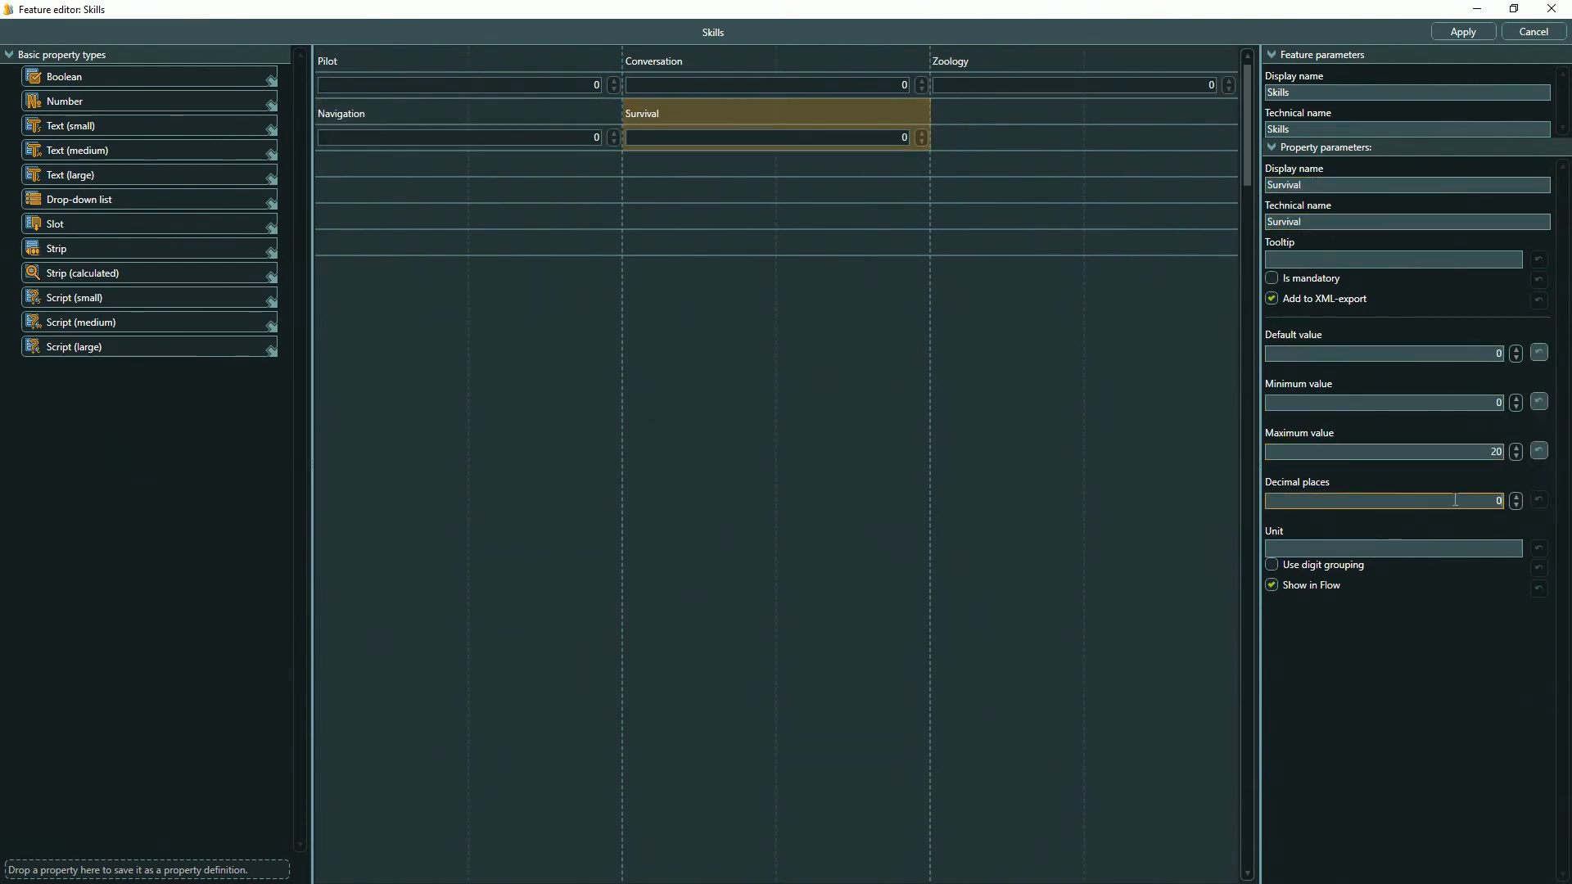
{"action": "left_click_drag", "start_coordinate": [151, 102], "coordinate": [1064, 113]}
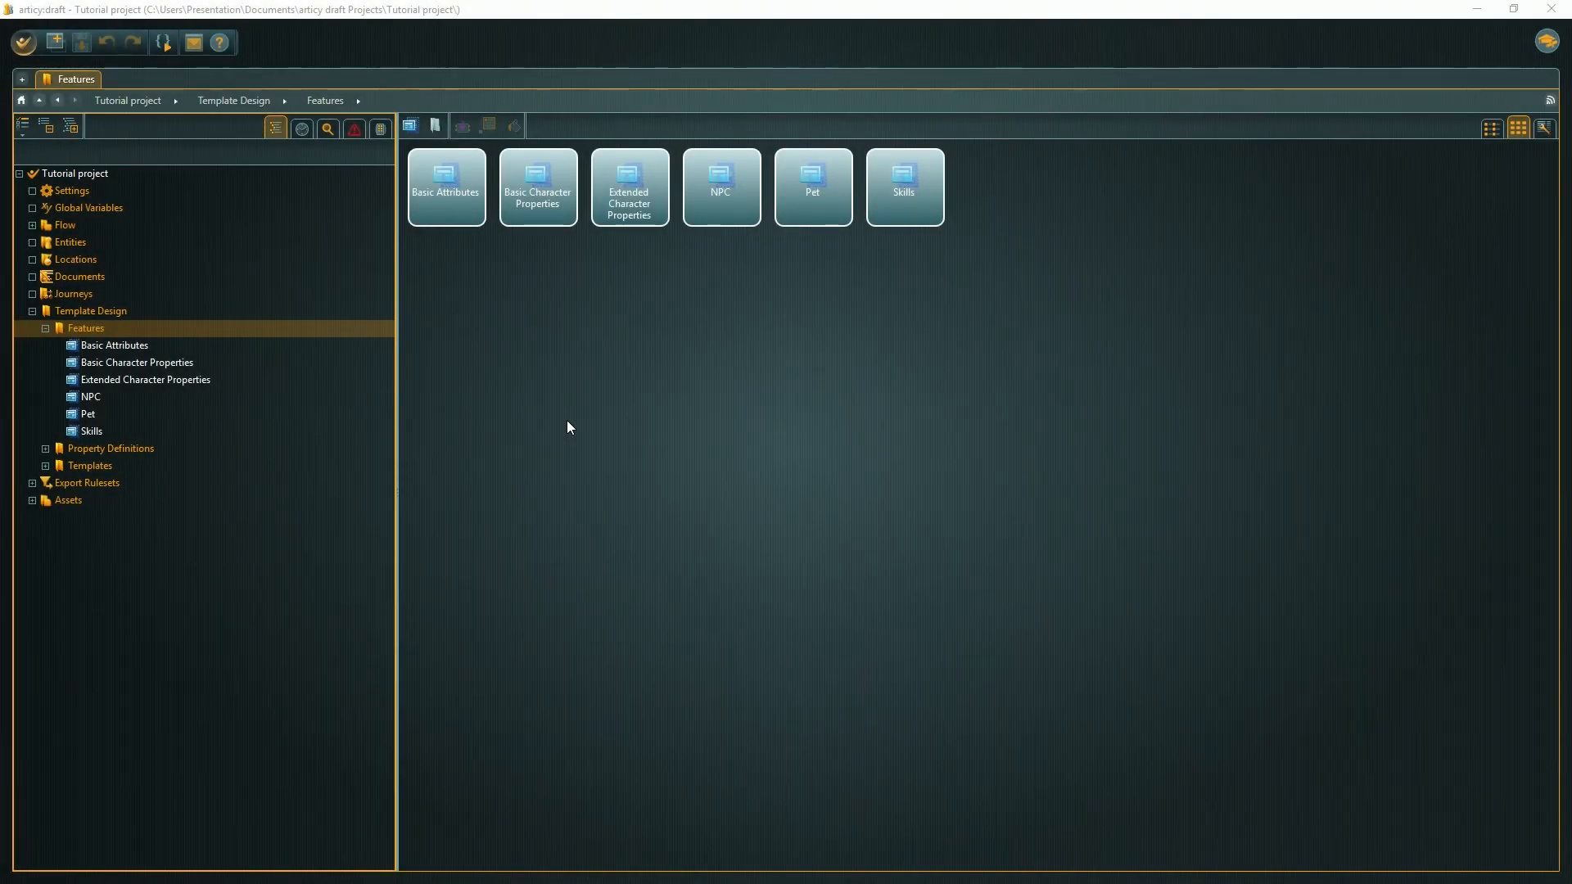
- Create three folders named "PC", "NPC" and "Pets" in the Entities section of Templates
{"action": "left_click", "coordinate": [45, 466]}
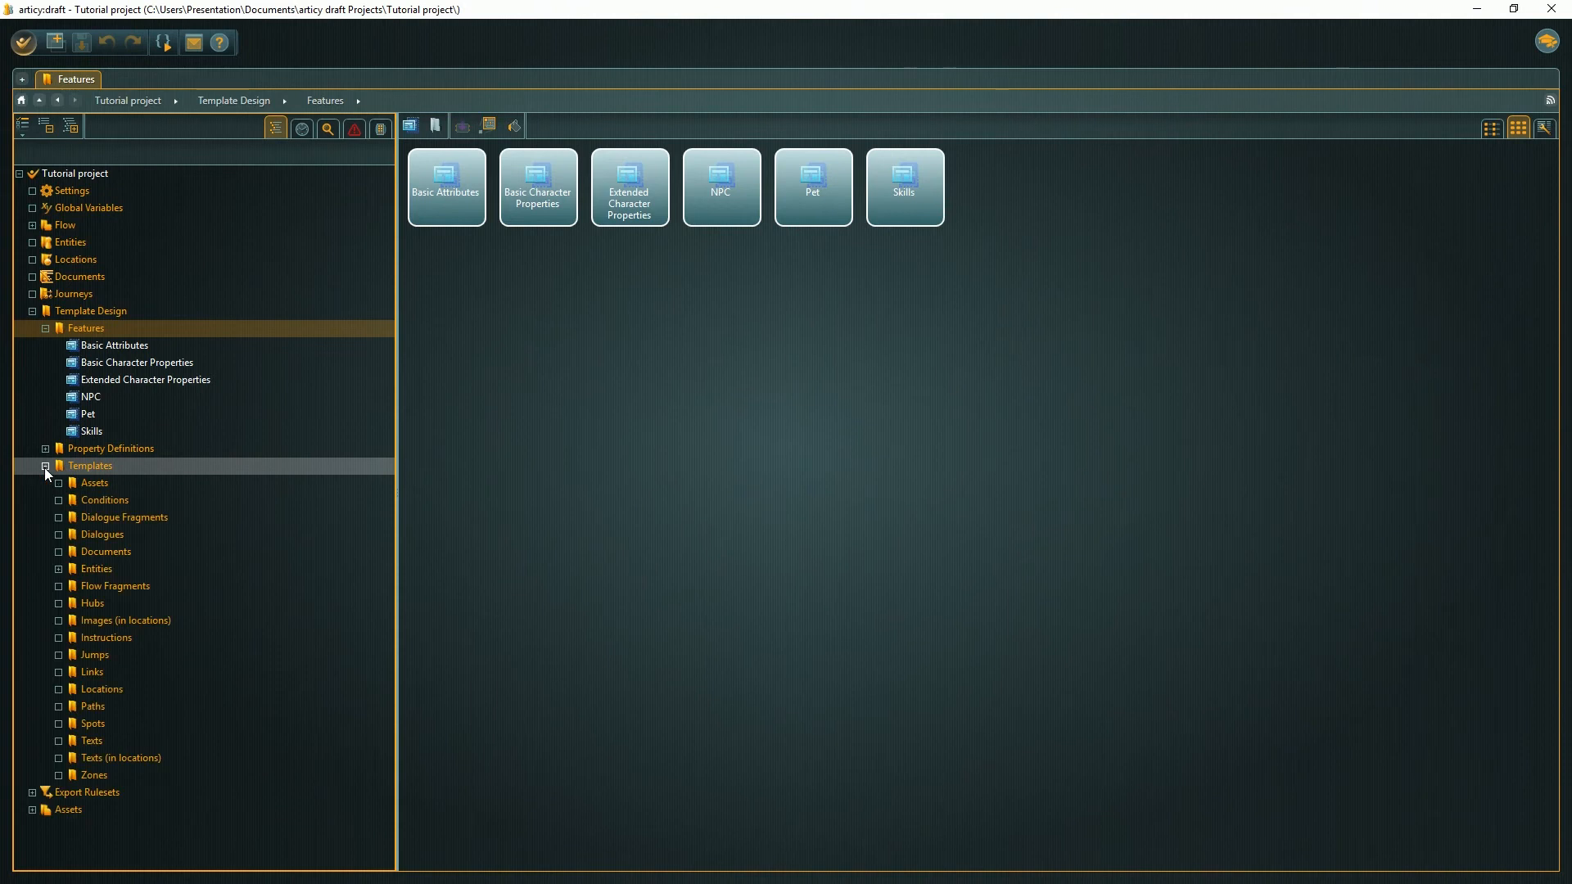
{"action": "left_click", "coordinate": [82, 567]}
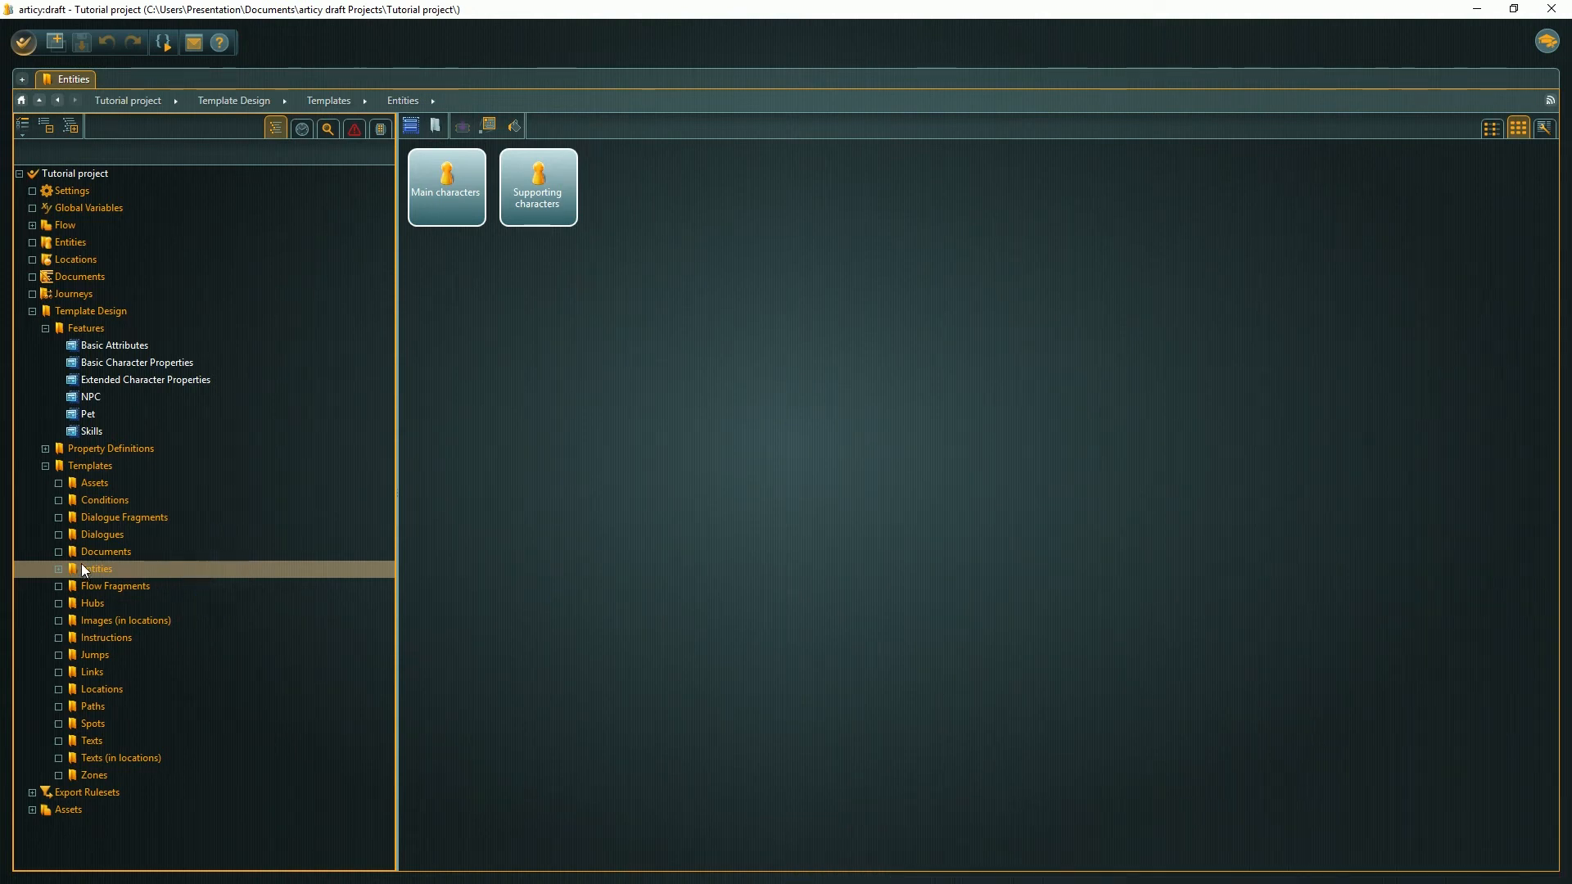
{"action": "left_click", "coordinate": [438, 126]}
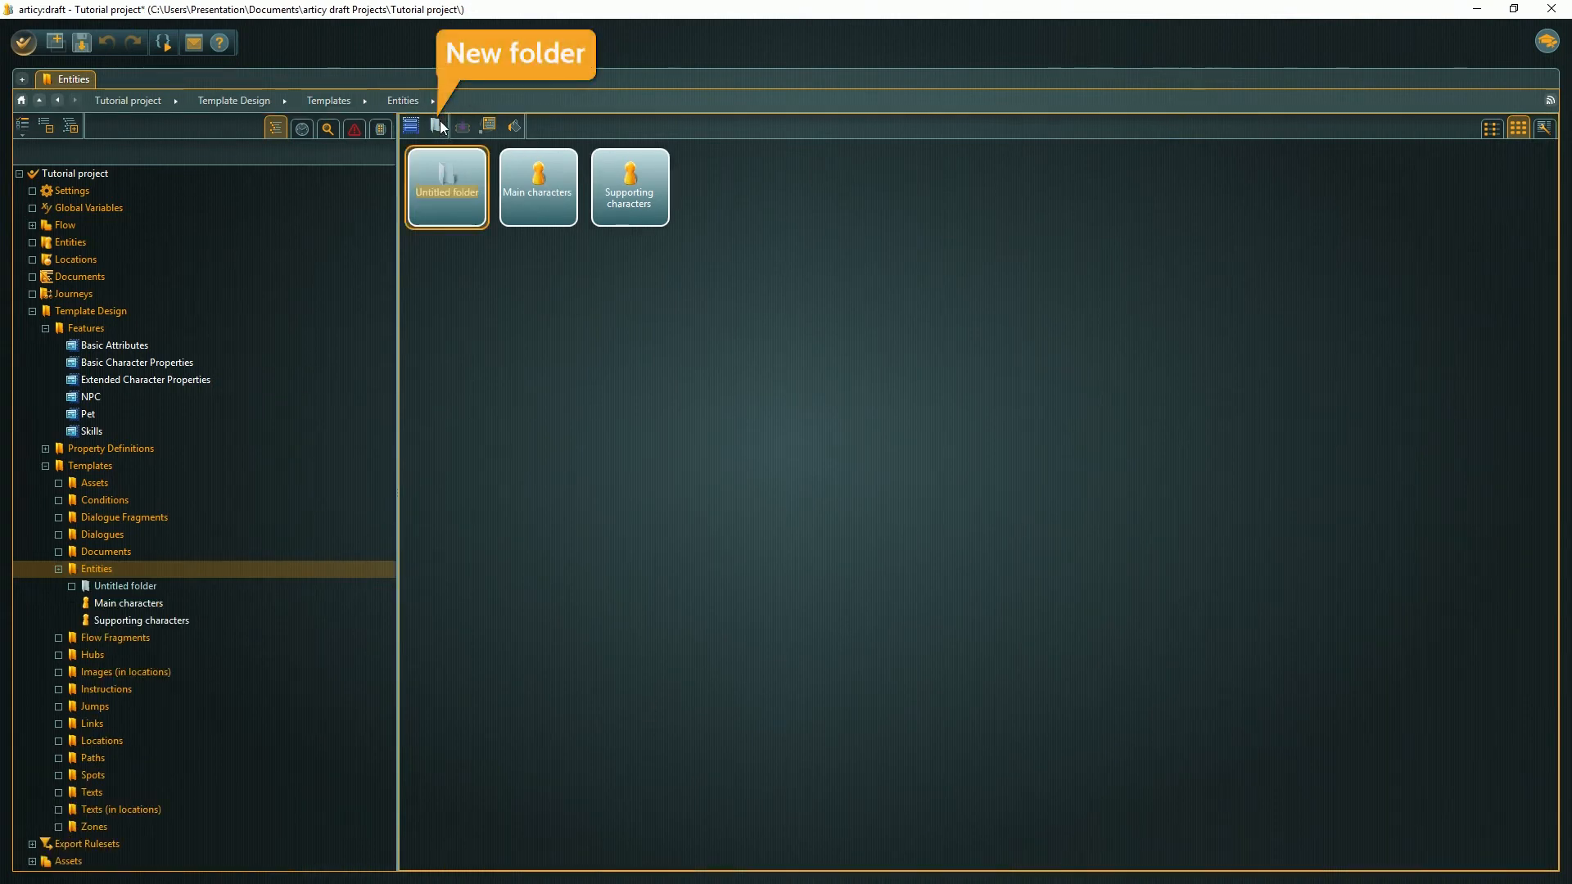
{"action": "type", "text": "PC"}
{"action": "key", "text": "Return"}
{"action": "left_click", "coordinate": [439, 126]}
{"action": "type", "text": "NPC"}
{"action": "key", "text": "Return"}
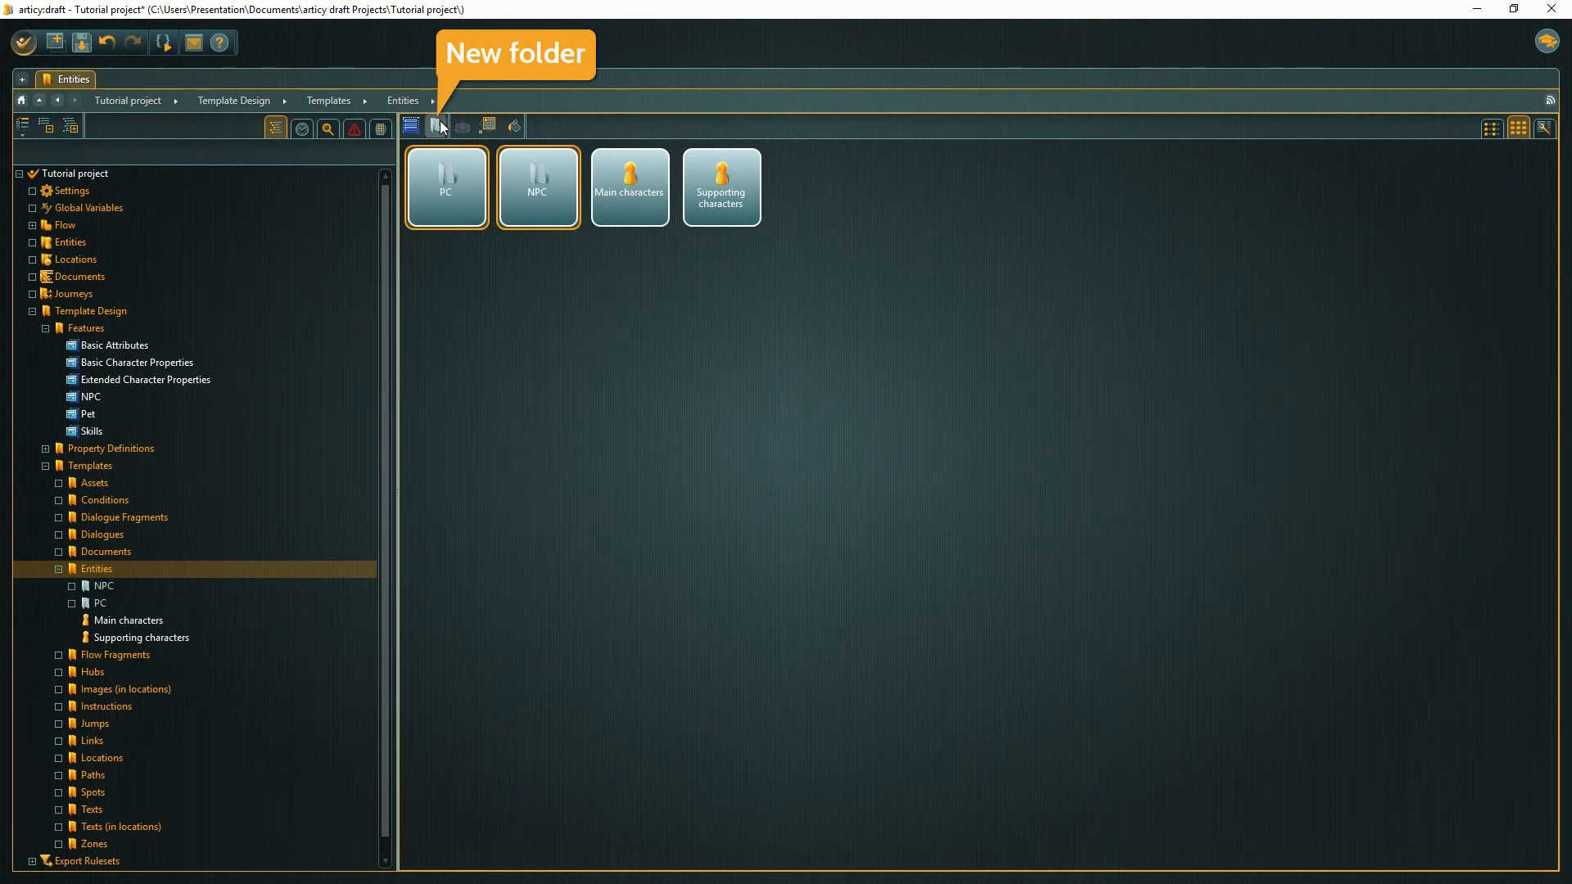
{"action": "left_click", "coordinate": [440, 127]}
{"action": "type", "text": "Pets"}
{"action": "key", "text": "Return"}
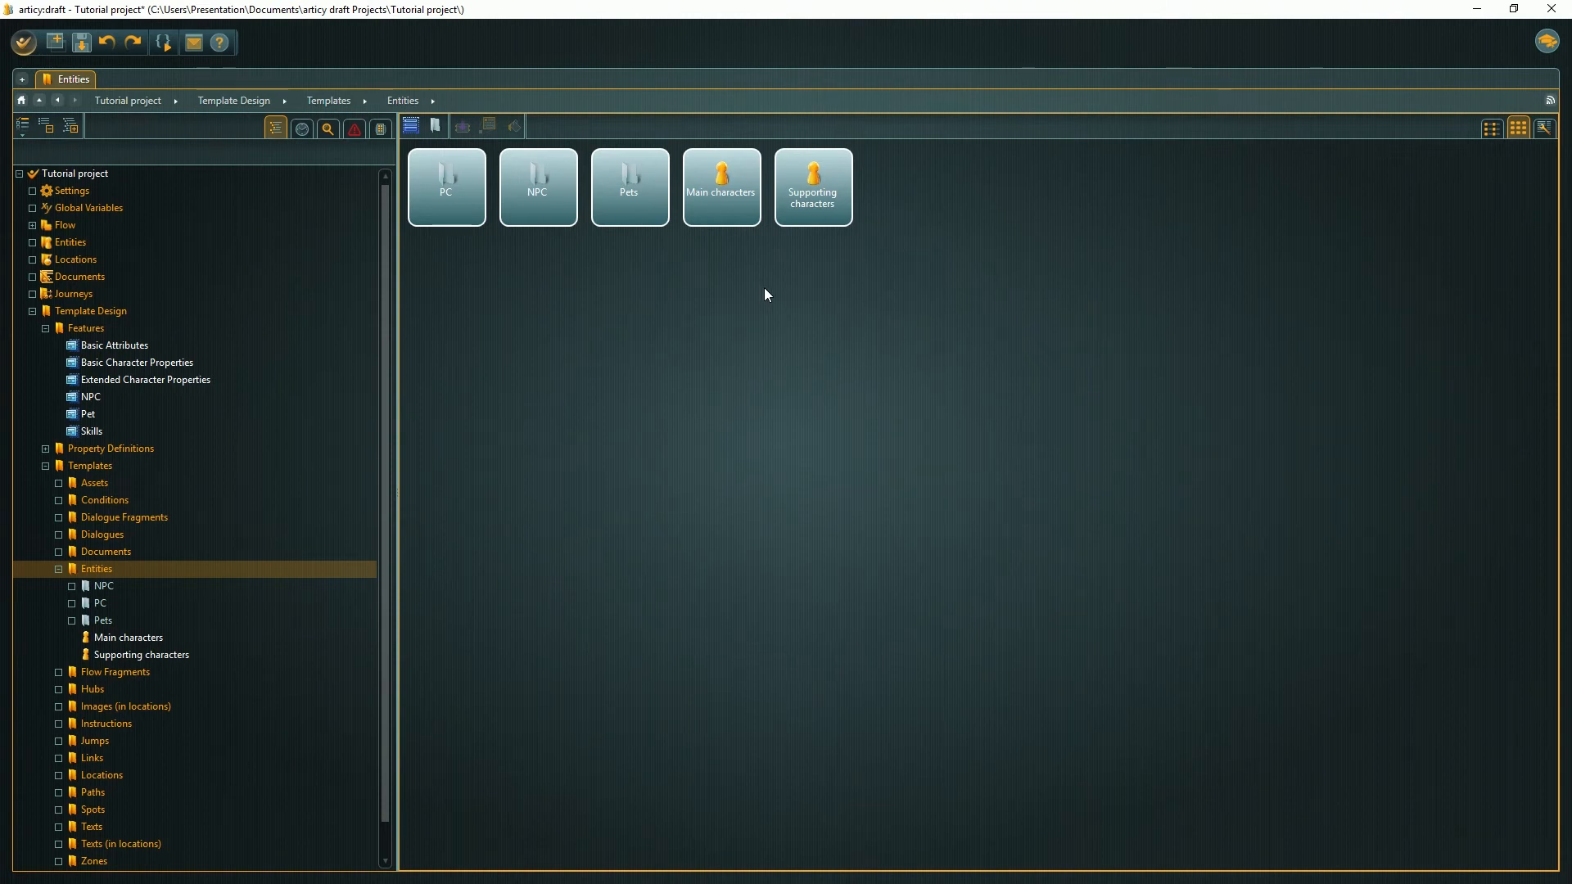
- Create a new entity template named "PC" inside the PC folder
{"action": "double_click", "coordinate": [449, 203]}
{"action": "right_click", "coordinate": [587, 258]}
{"action": "mouse_move", "coordinate": [611, 267]}
{"action": "left_click", "coordinate": [825, 271]}
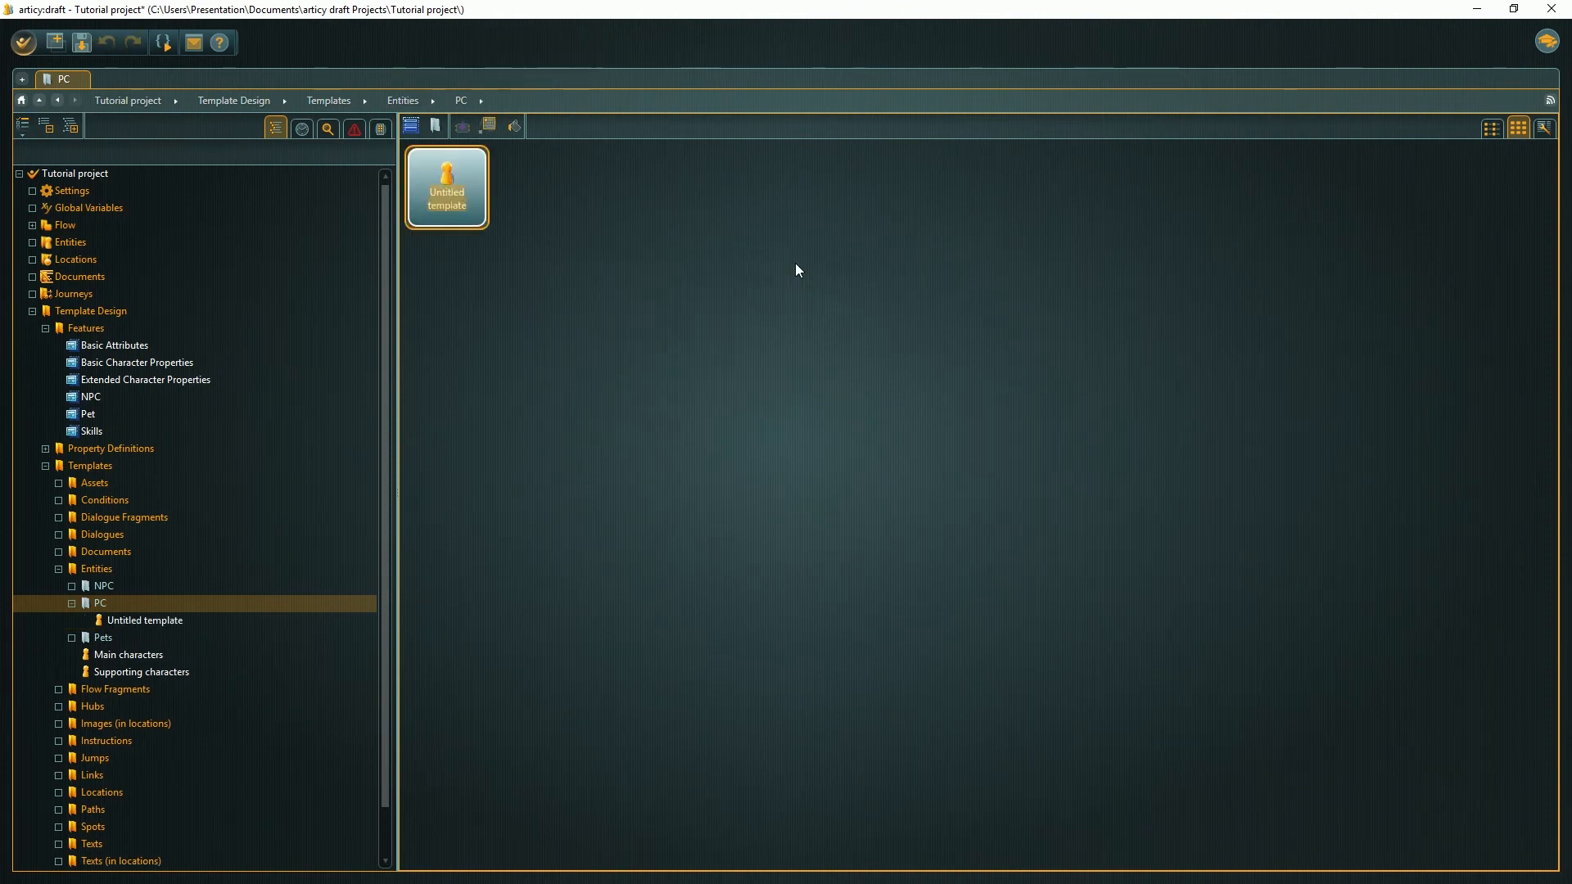
{"action": "type", "text": "PC"}
{"action": "key", "text": "Return"}
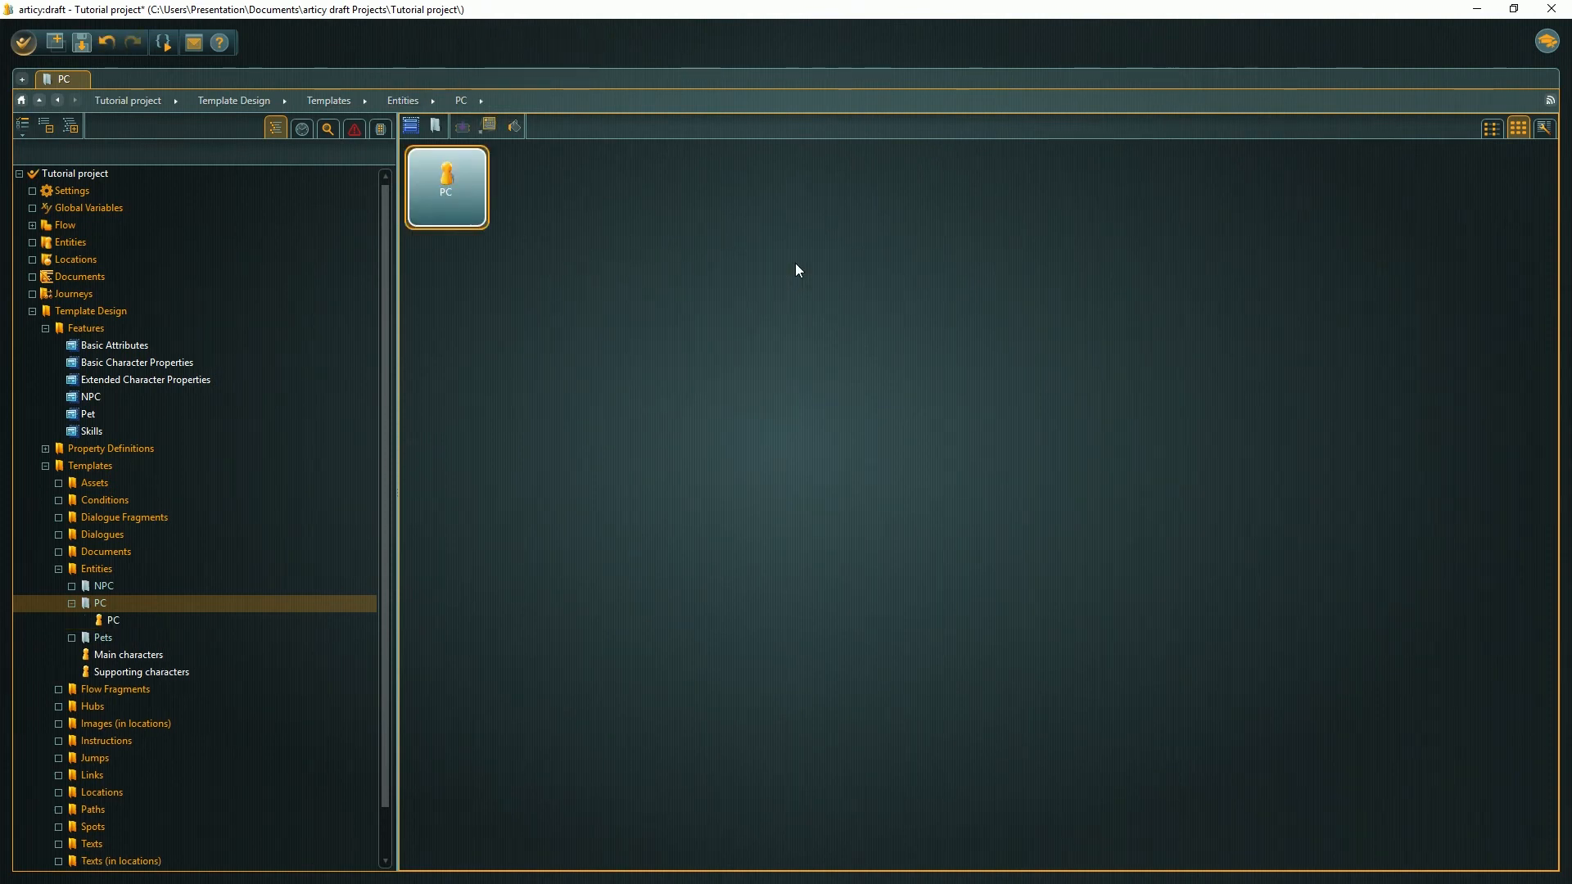
- Edit the PC template, setting its default color to #F2DCDB and its template icon to PC_ICN.png
{"action": "double_click", "coordinate": [469, 167]}
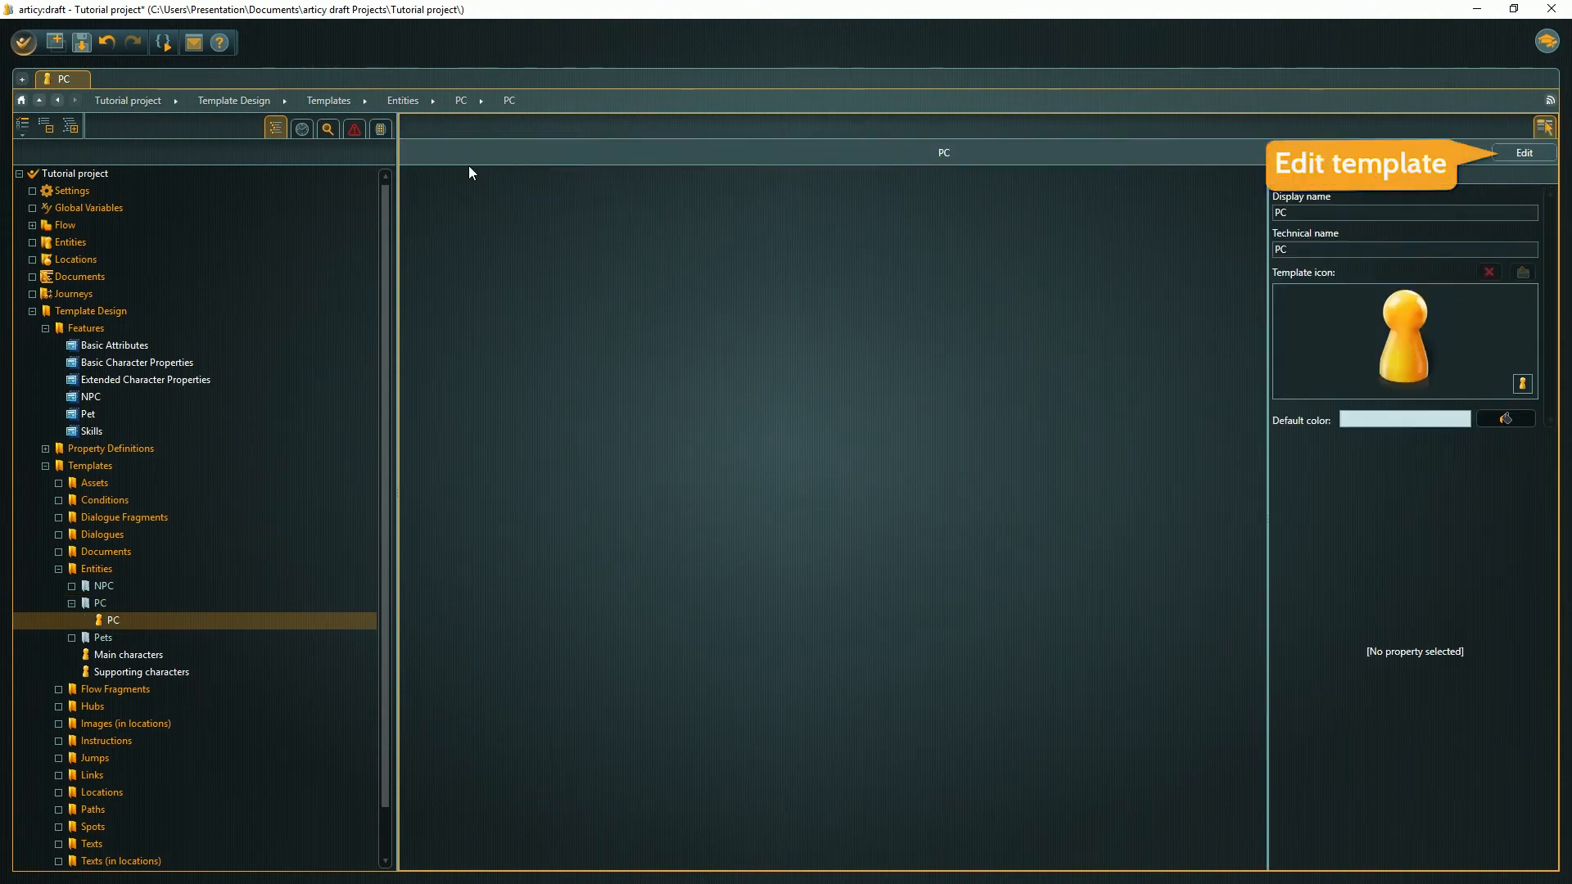
{"action": "left_click", "coordinate": [1524, 153]}
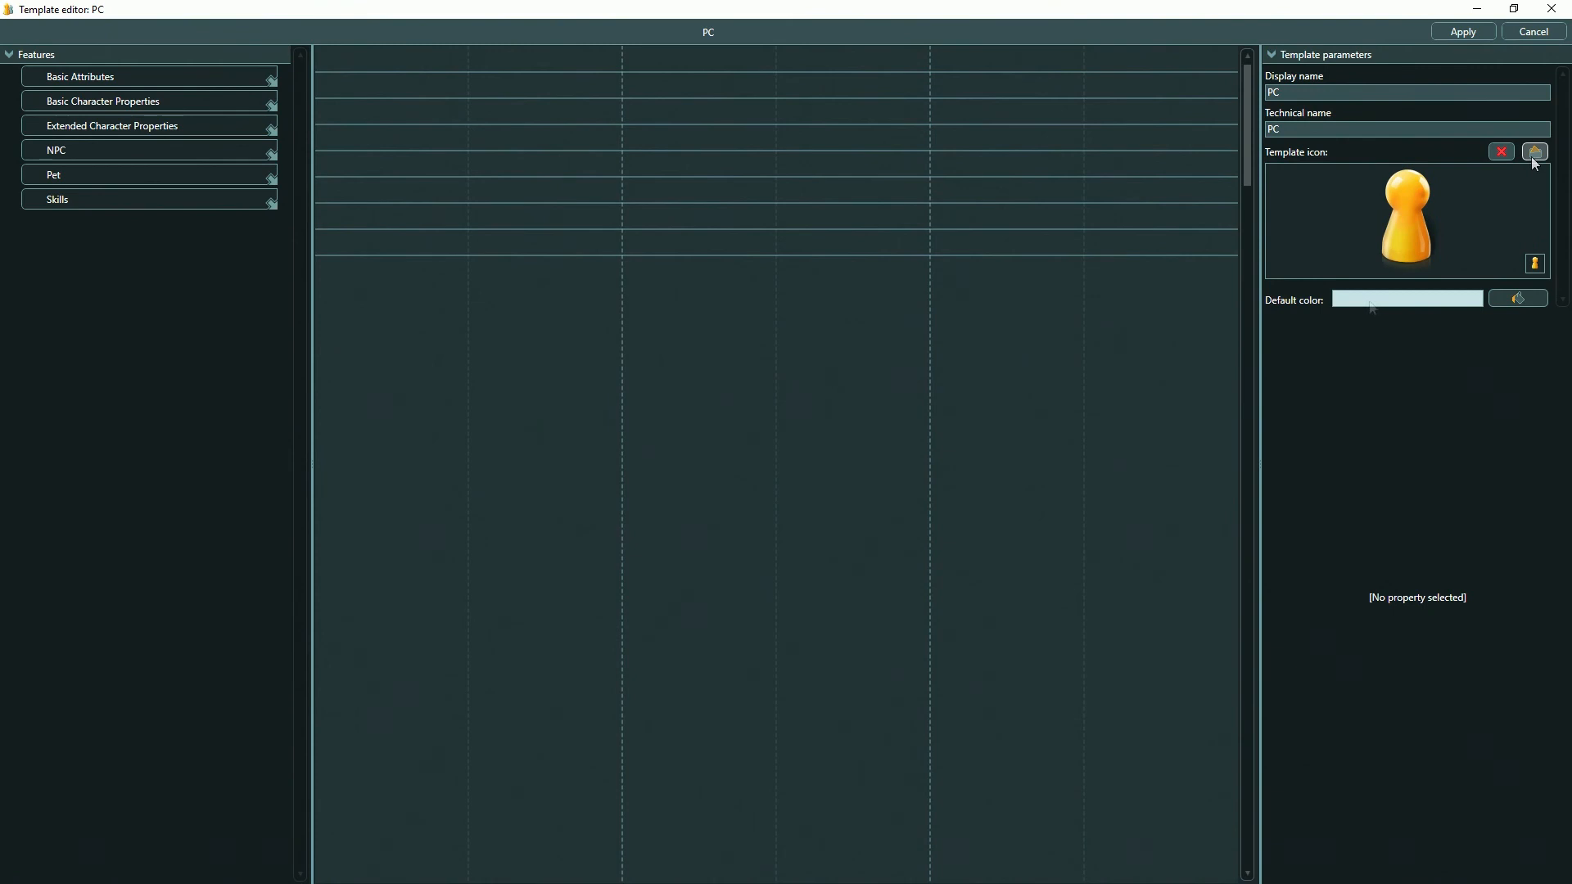
{"action": "left_click", "coordinate": [1519, 300]}
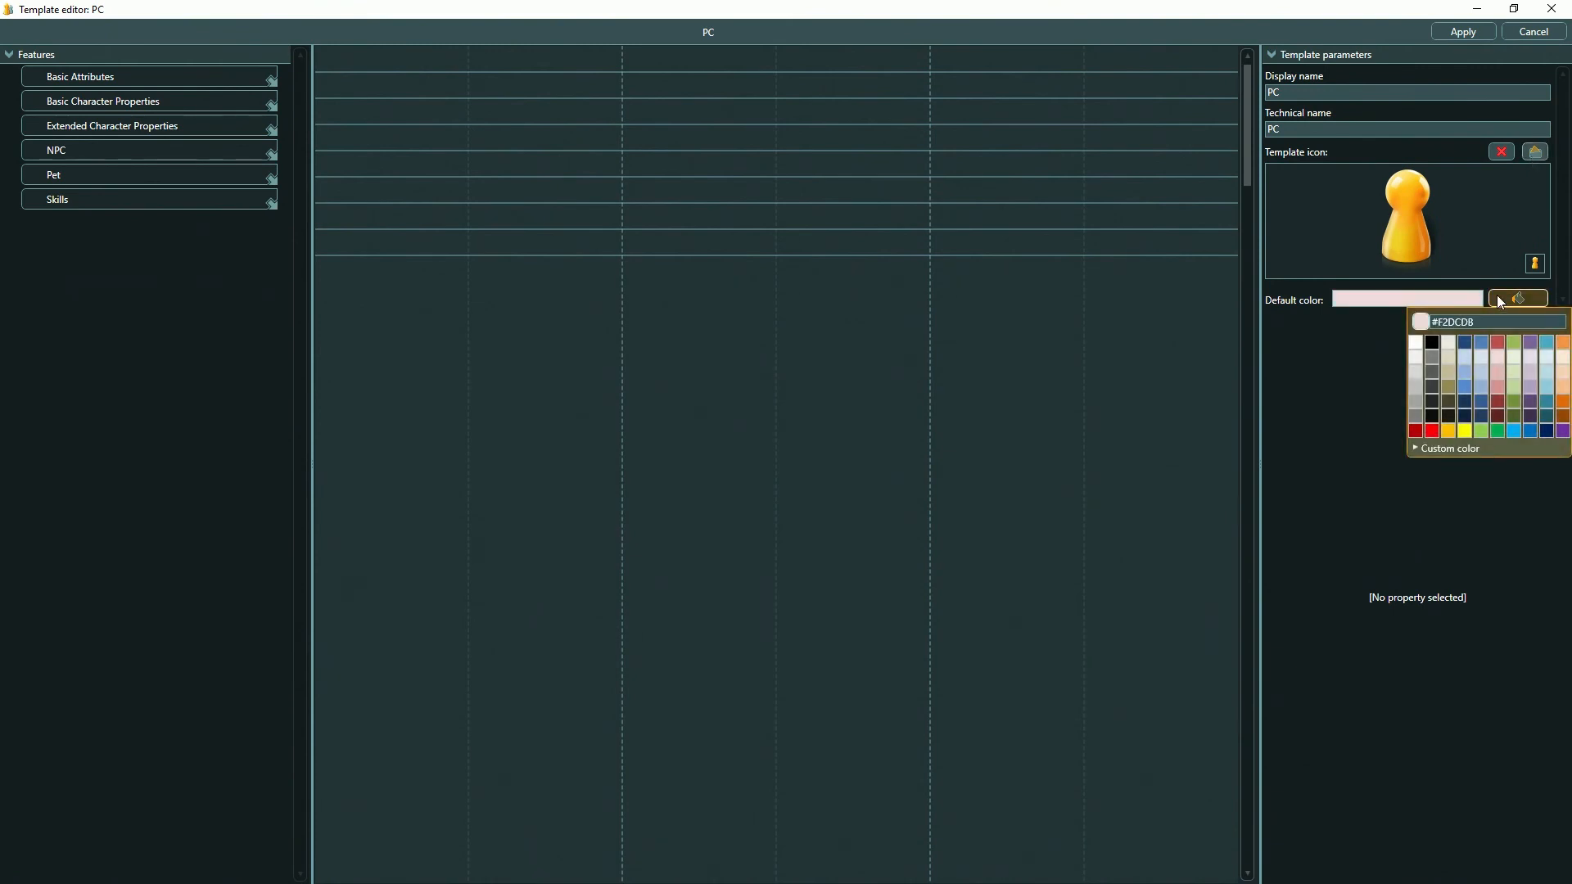
{"action": "left_click", "coordinate": [1536, 152]}
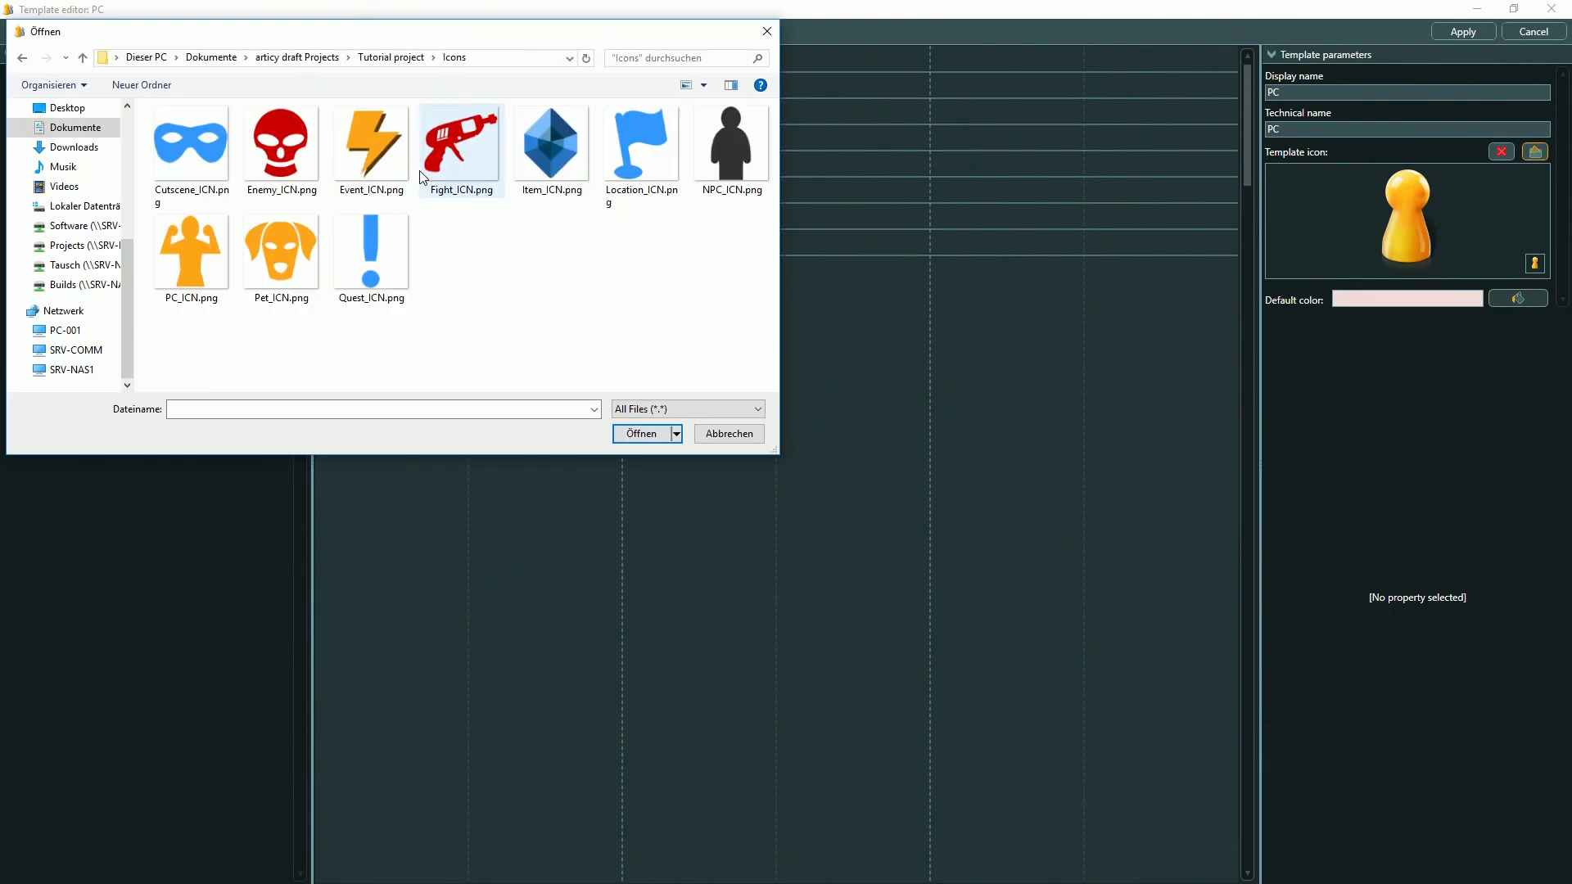
{"action": "left_click", "coordinate": [188, 242]}
{"action": "left_click", "coordinate": [655, 436]}
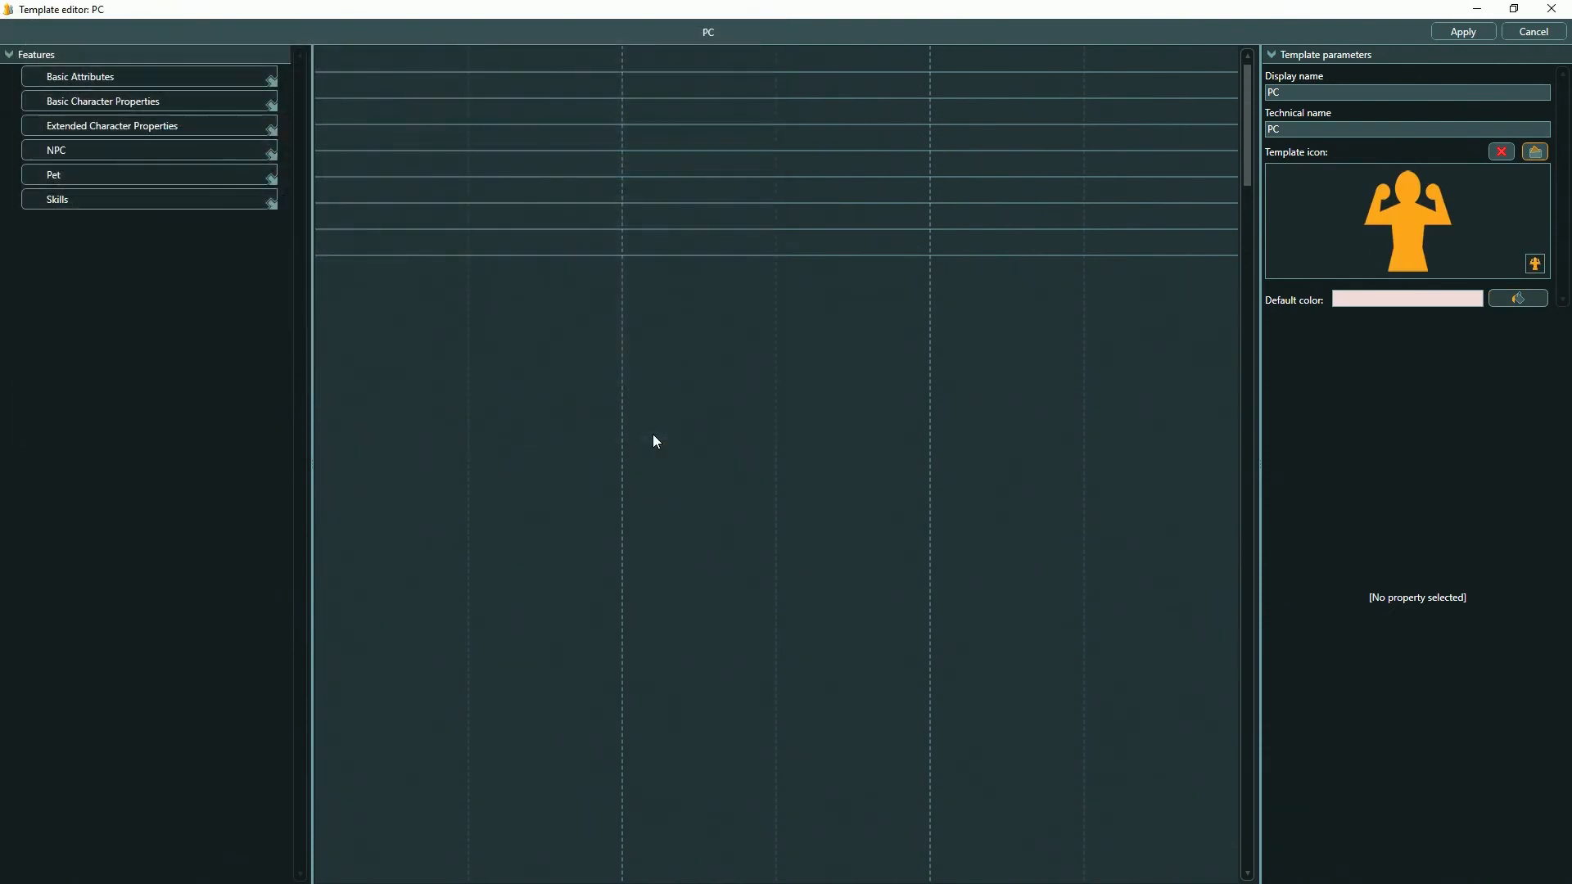
- Add the Basic Attributes and Skills features to the PC template's layout and save the template
{"action": "left_click_drag", "start_coordinate": [219, 73], "coordinate": [335, 77]}
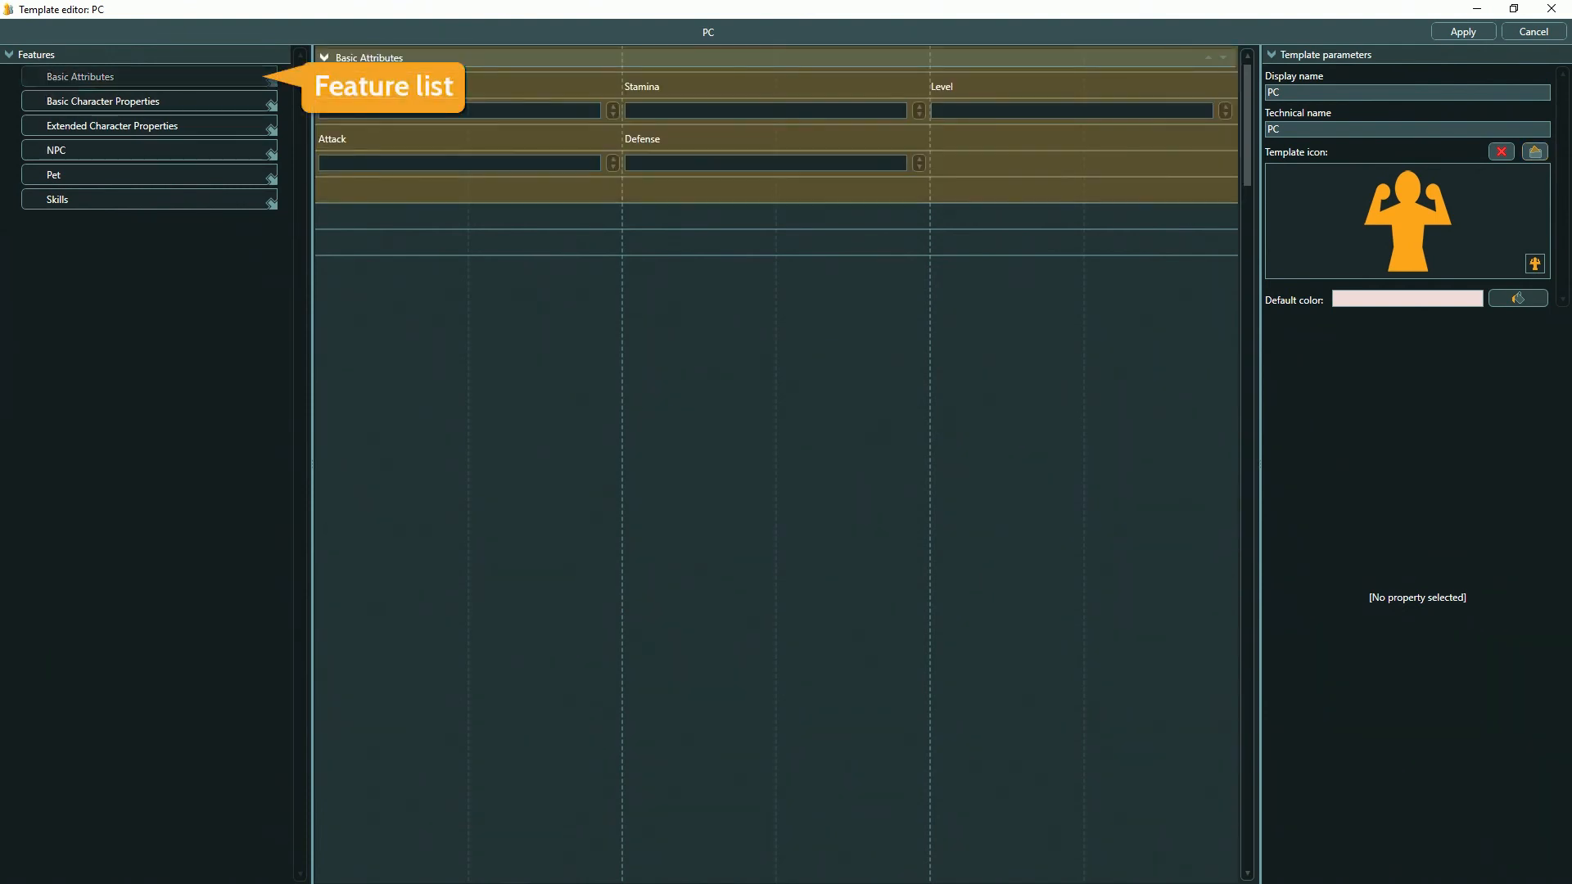
{"action": "left_click_drag", "start_coordinate": [117, 210], "coordinate": [347, 241]}
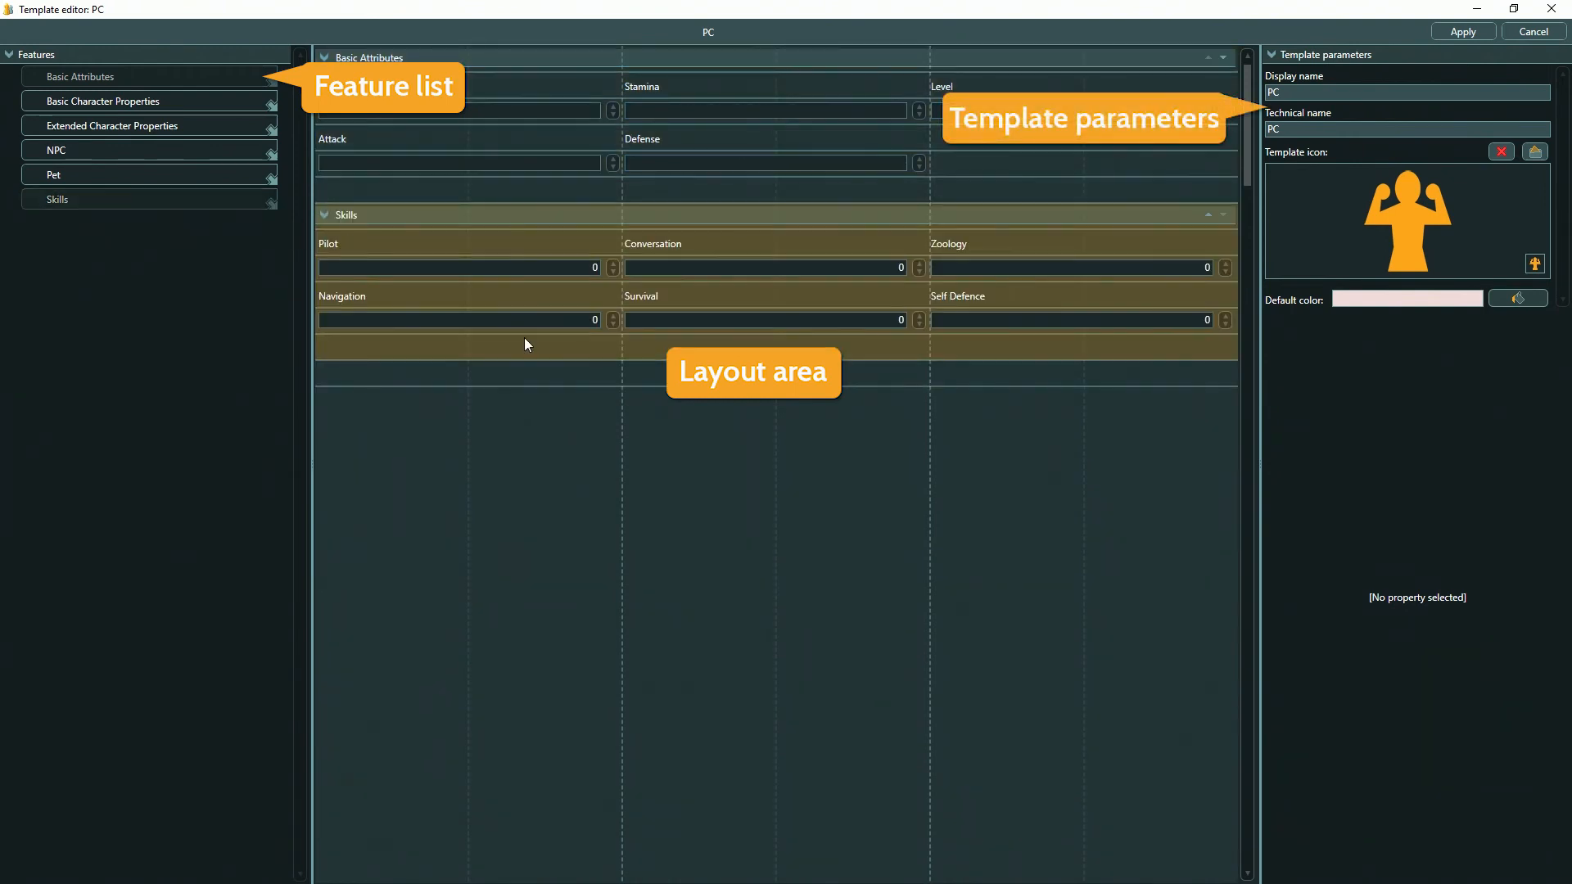
{"action": "left_click", "coordinate": [1450, 34]}
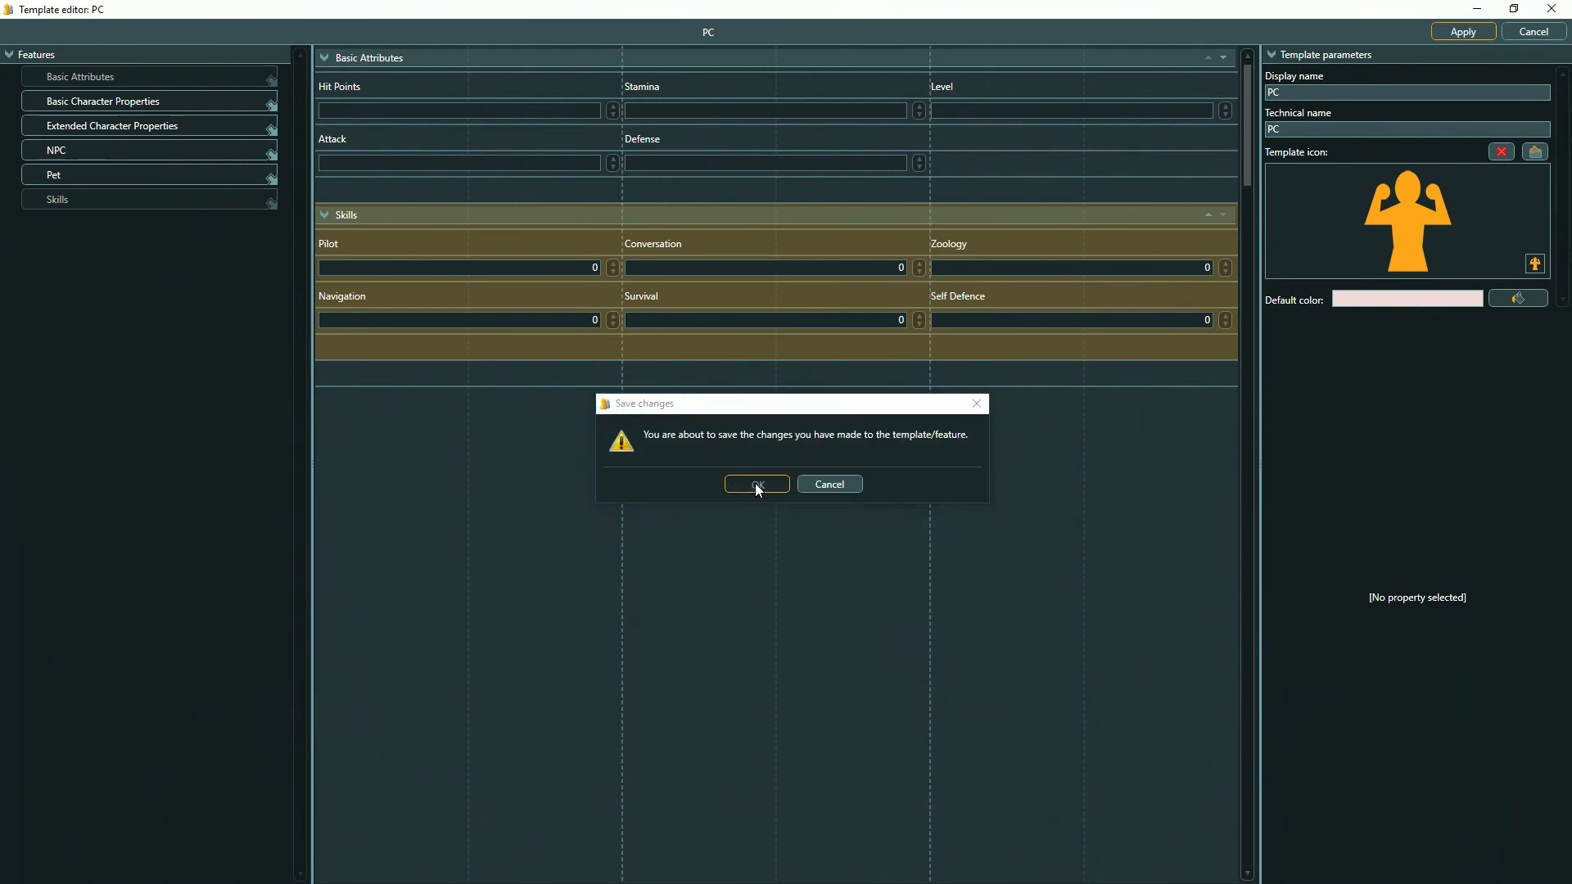
{"action": "left_click", "coordinate": [757, 485]}
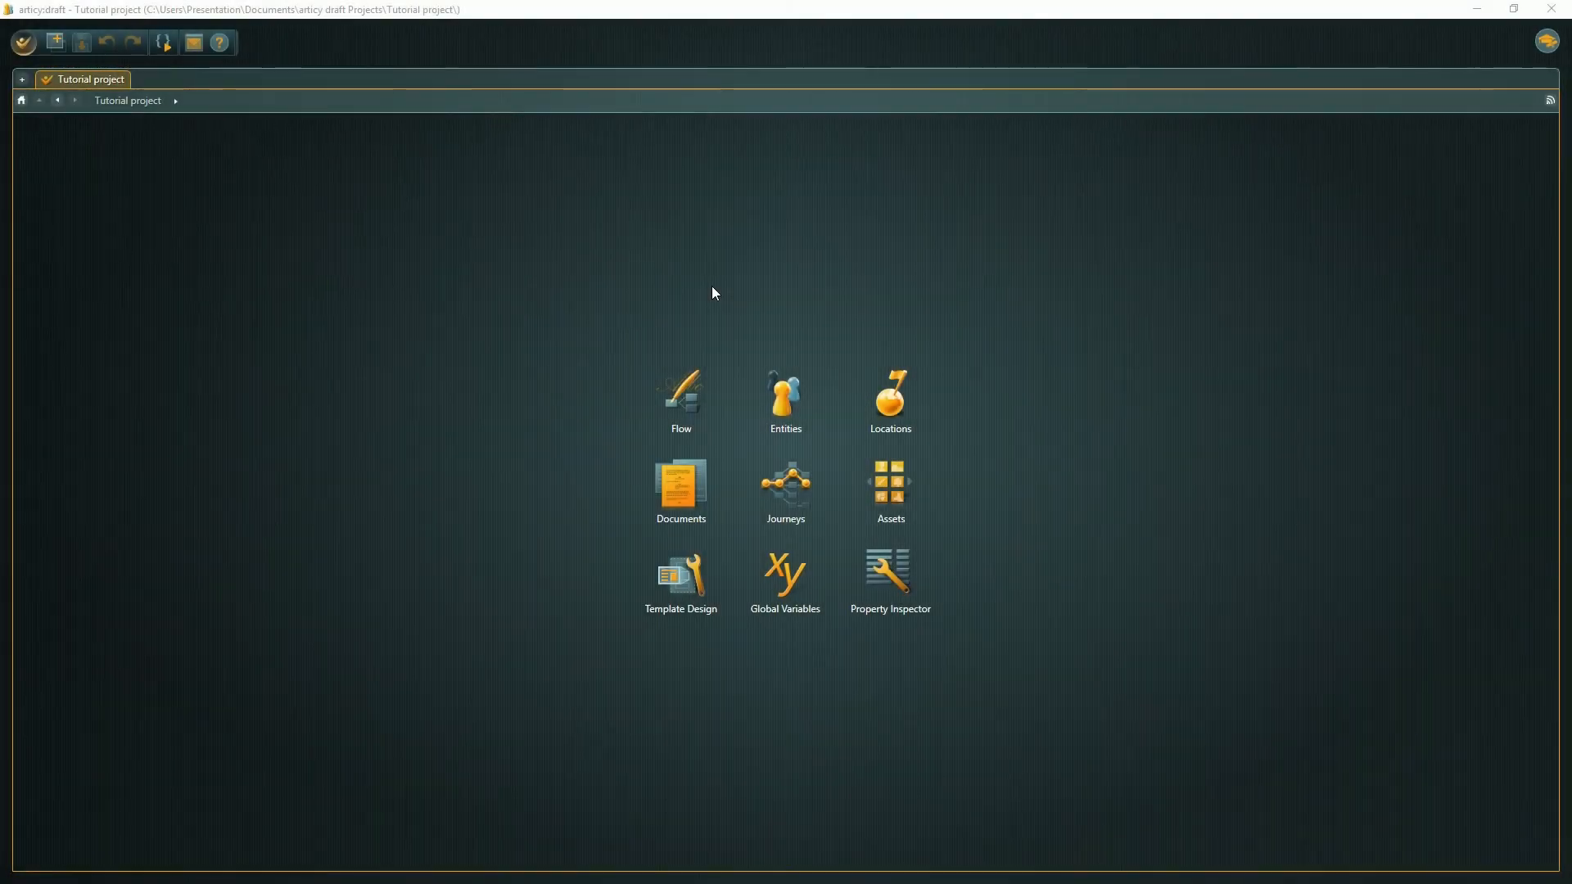
- Create three folders named "PC", "NPC" and "Pet" in the project's Entities section
{"action": "left_click", "coordinate": [780, 400]}
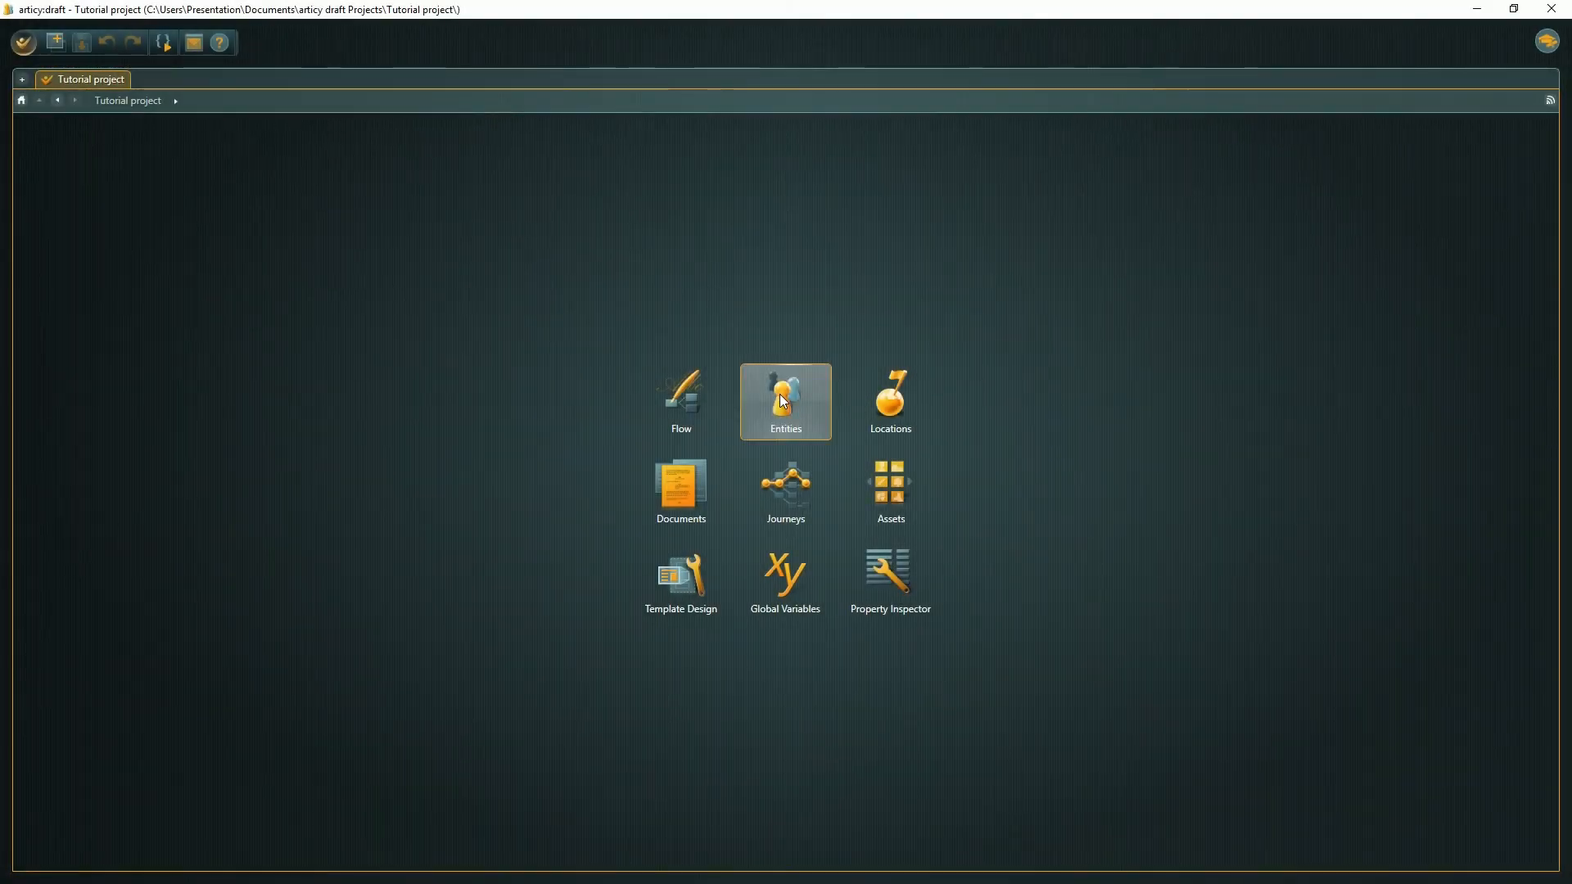
{"action": "left_click", "coordinate": [435, 126]}
{"action": "type", "text": "PC"}
{"action": "key", "text": "Return"}
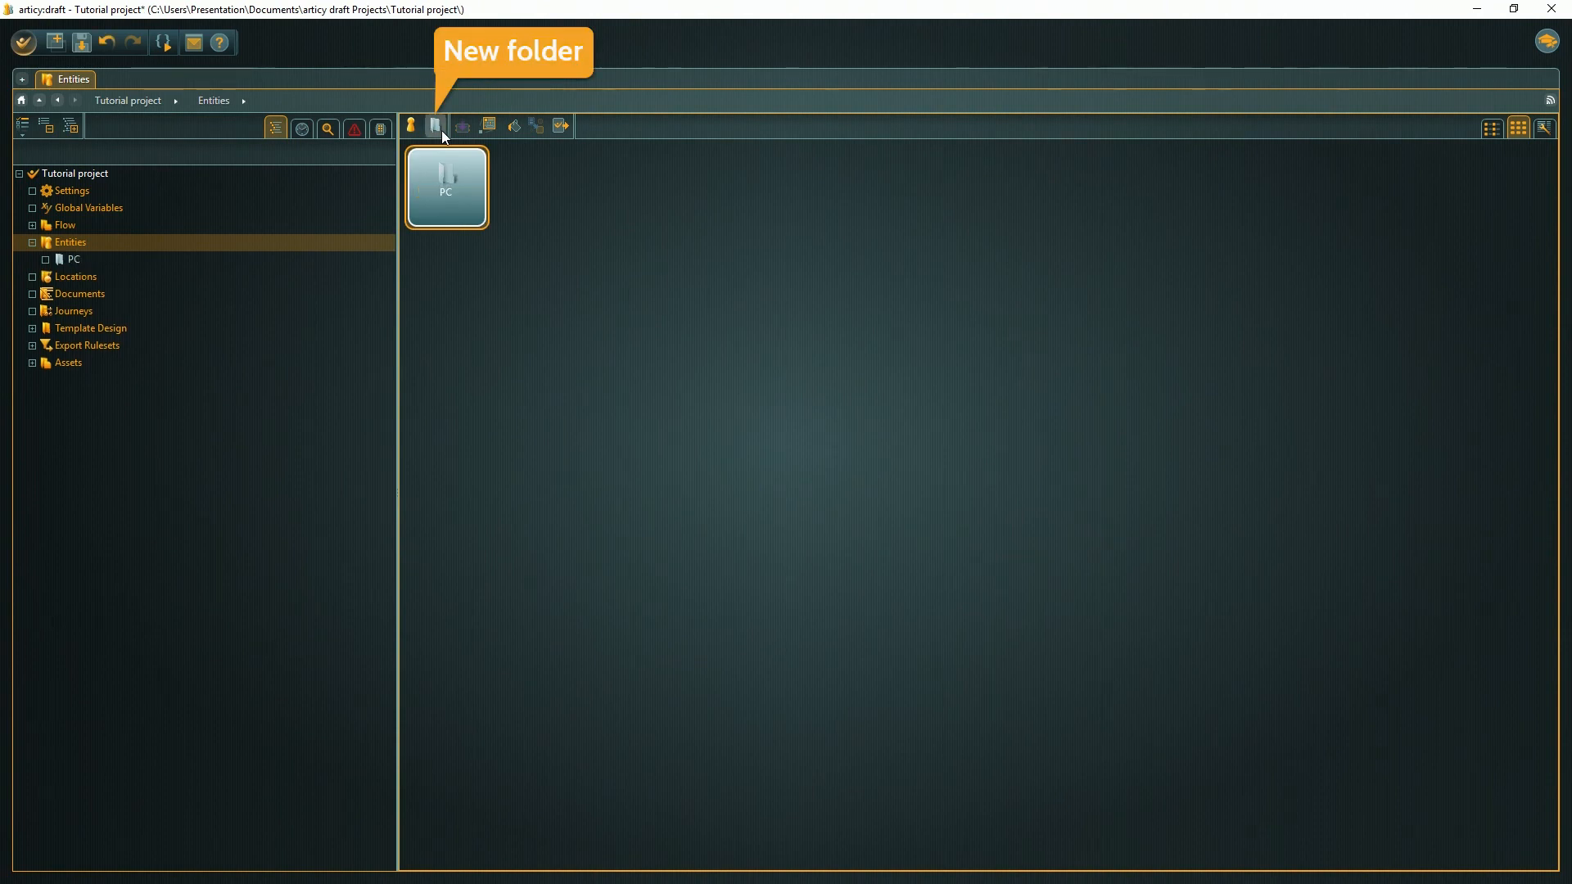
{"action": "left_click", "coordinate": [441, 130]}
{"action": "type", "text": "NPC"}
{"action": "key", "text": "Return"}
{"action": "left_click", "coordinate": [440, 130]}
{"action": "type", "text": "Pet"}
{"action": "key", "text": "Return"}
- Create a new entity from the PC template inside the PC entities folder and name it "Lily"
{"action": "double_click", "coordinate": [441, 179]}
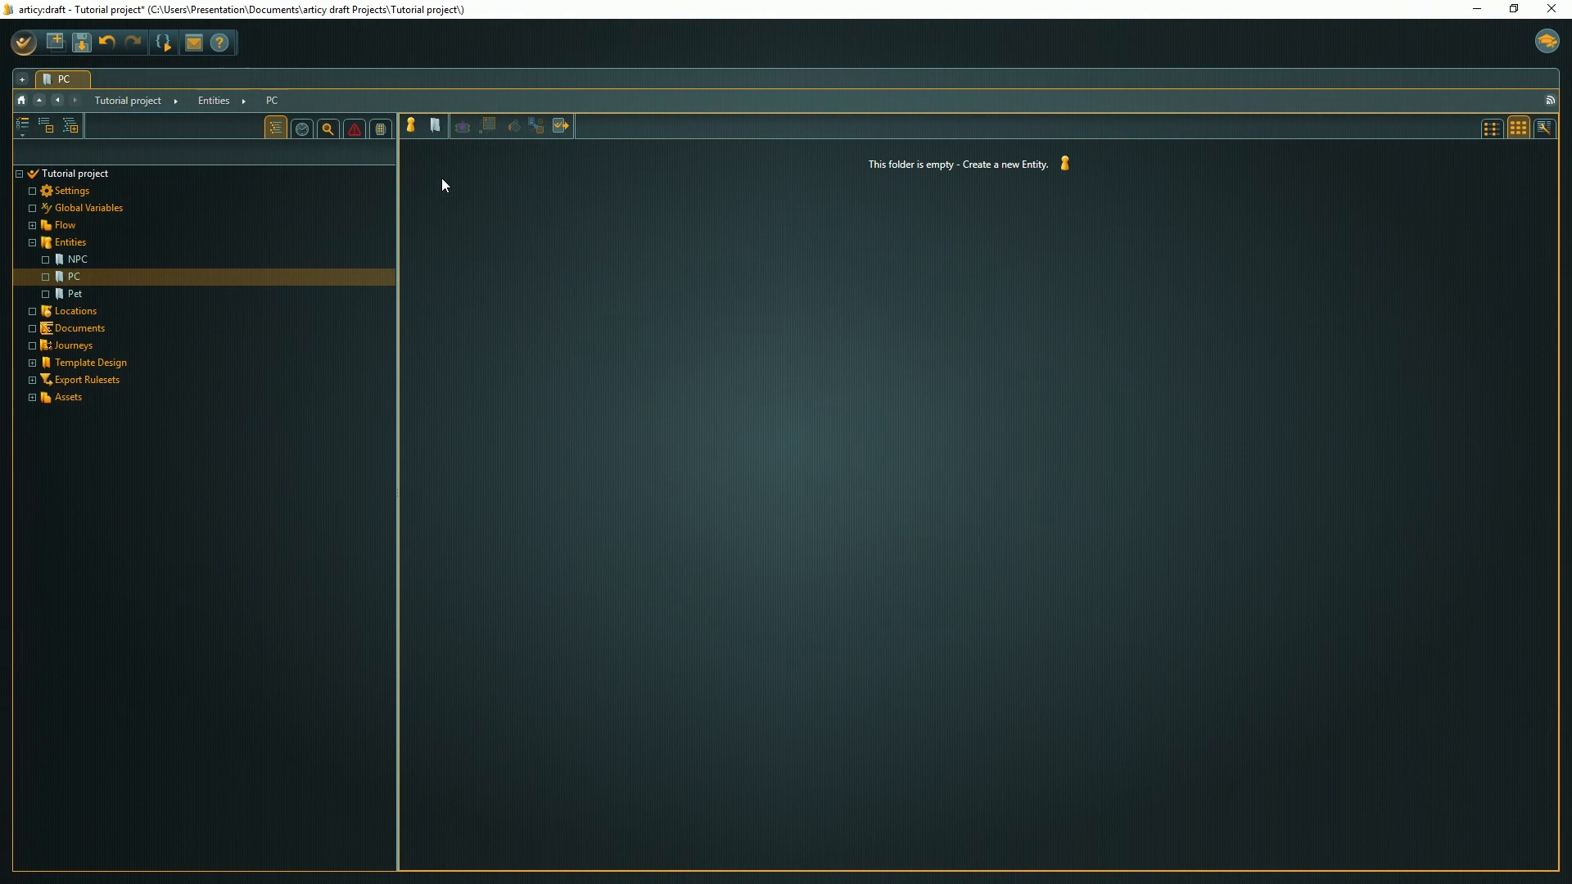
{"action": "right_click", "coordinate": [441, 179]}
{"action": "mouse_move", "coordinate": [470, 195]}
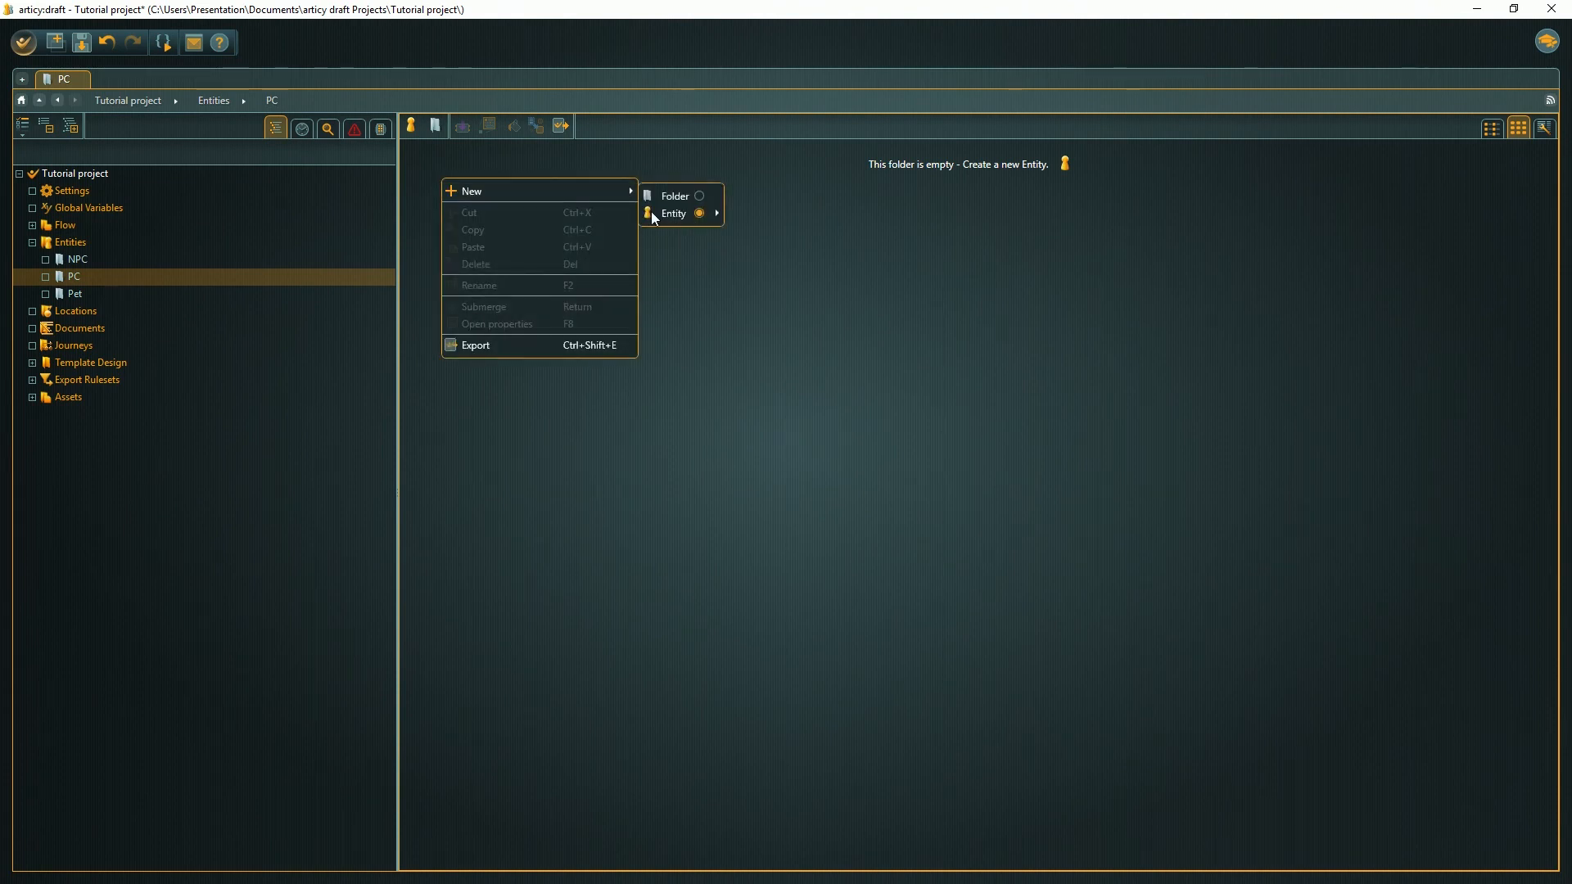
{"action": "mouse_move", "coordinate": [669, 216]}
{"action": "mouse_move", "coordinate": [777, 234]}
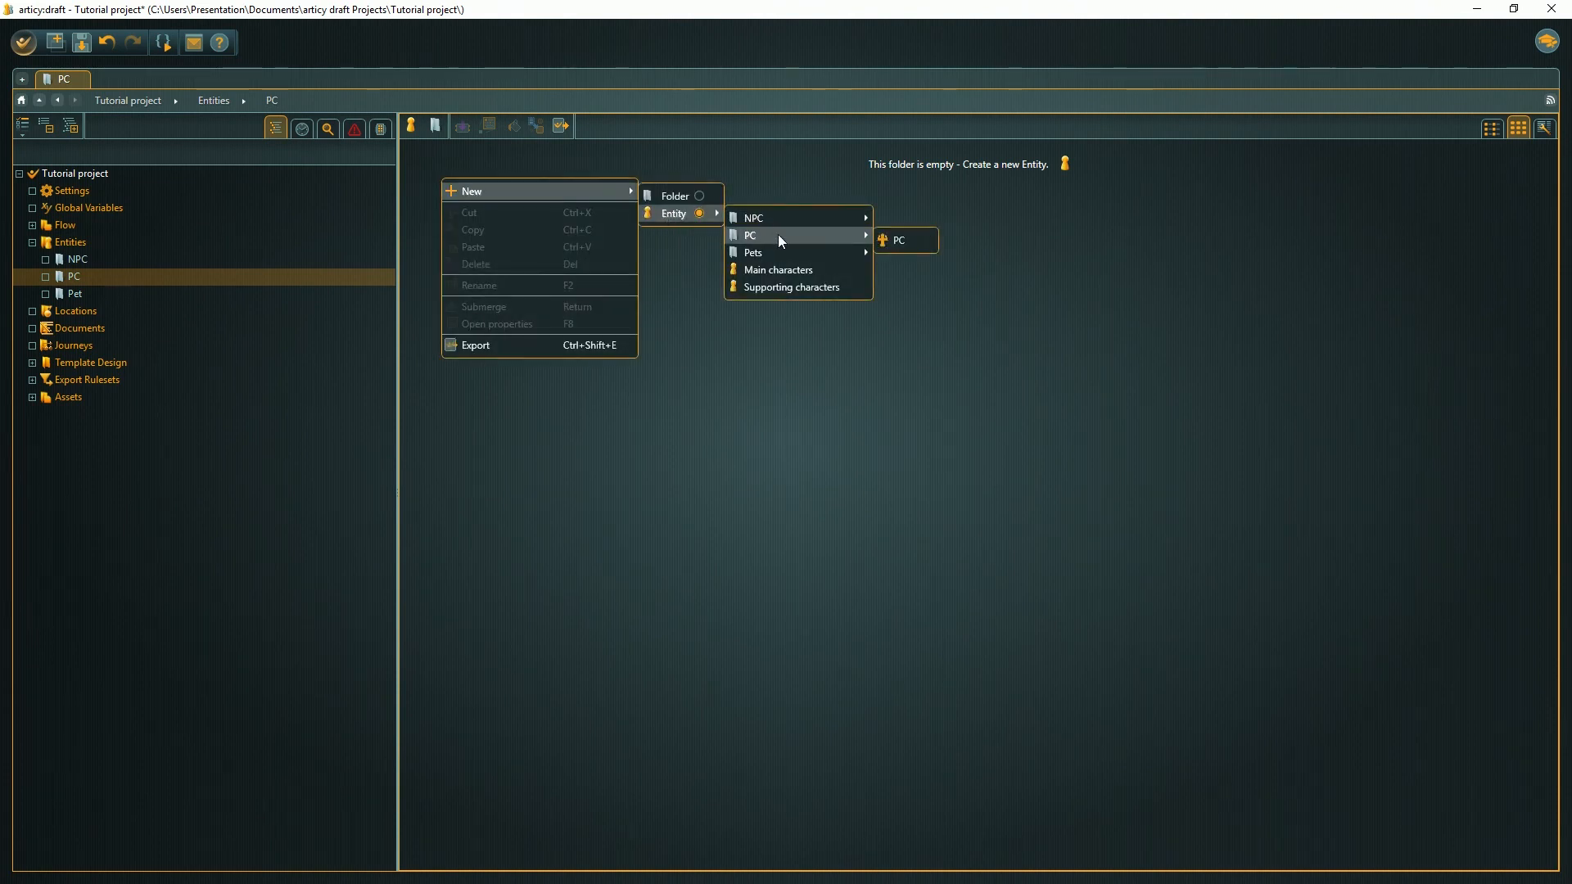
{"action": "left_click", "coordinate": [902, 234]}
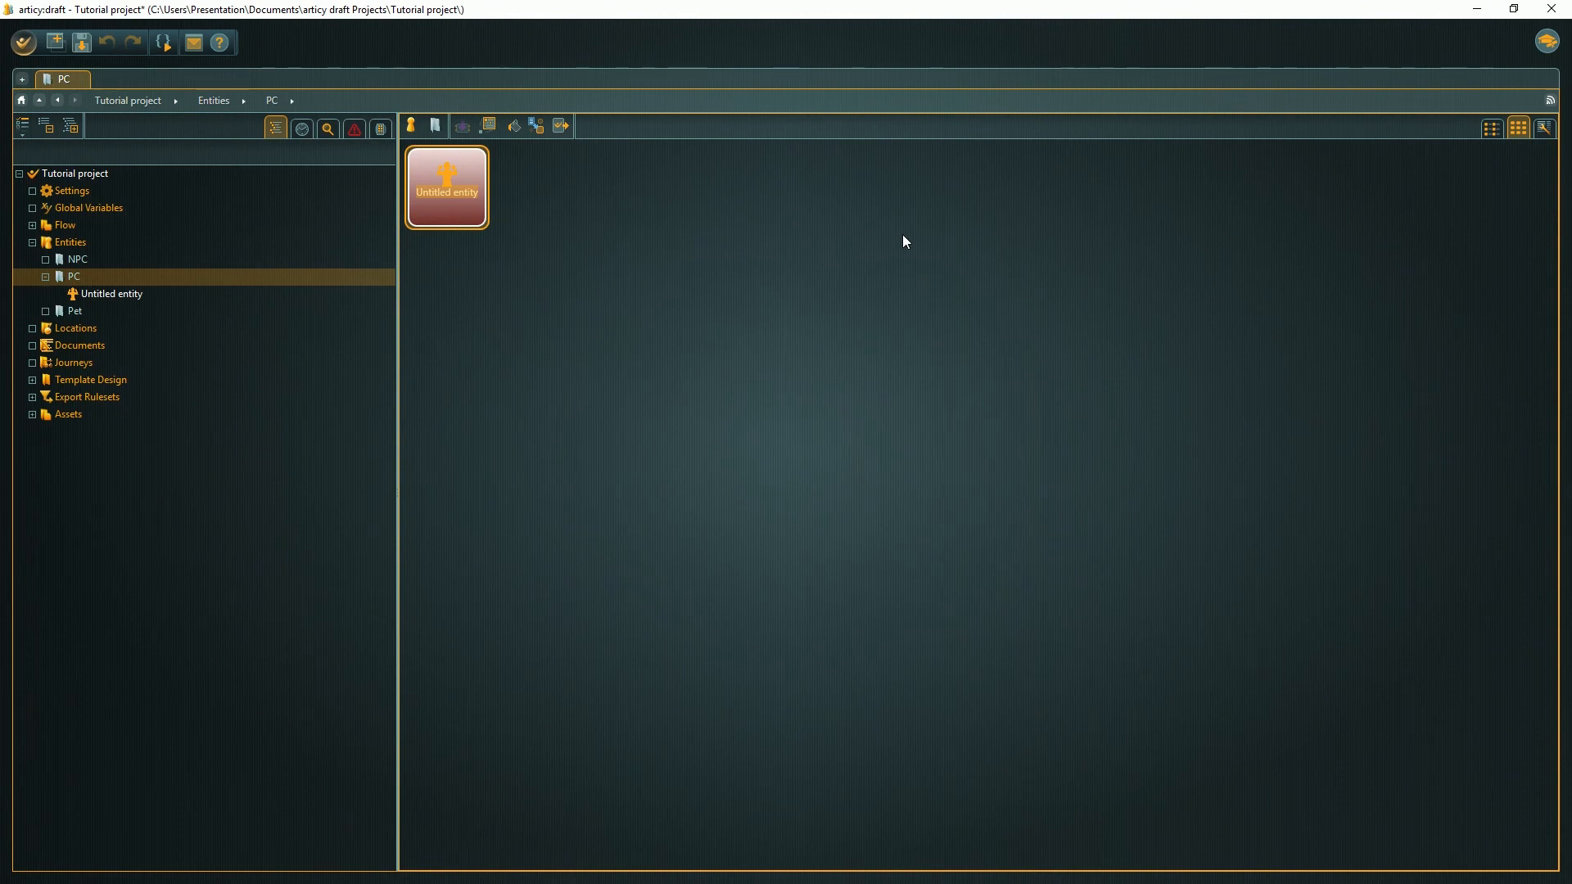
{"action": "type", "text": "Lily"}
{"action": "key", "text": "Return"}
- Assign the lily character image as the Lily entity's preview image and set its technical name to PC_Lily
{"action": "double_click", "coordinate": [483, 154]}
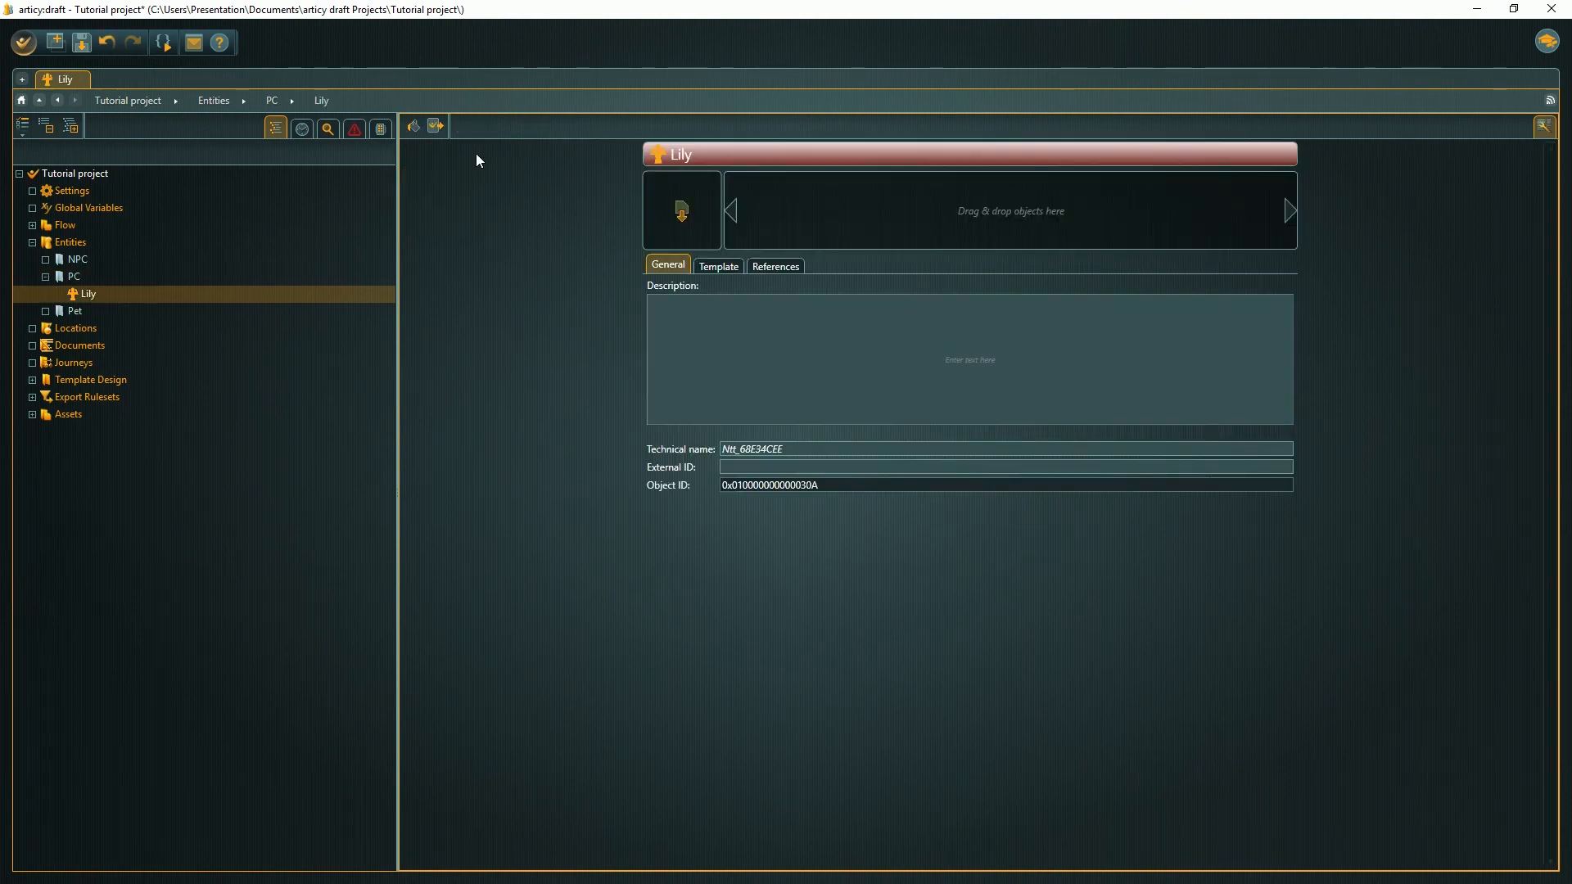
{"action": "left_click", "coordinate": [682, 213]}
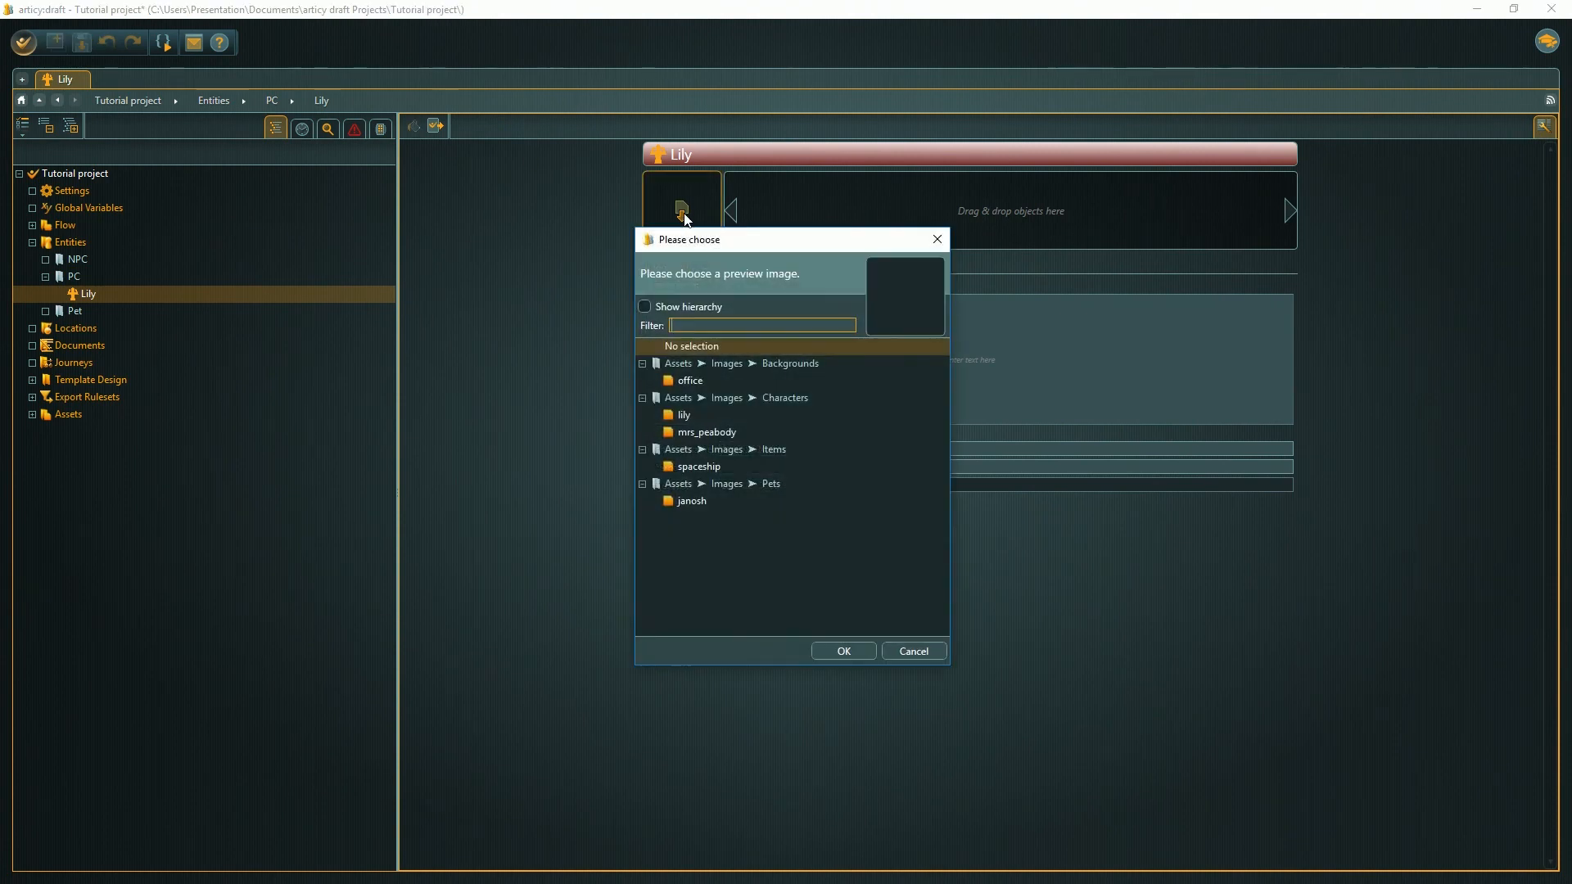
{"action": "left_click", "coordinate": [684, 415]}
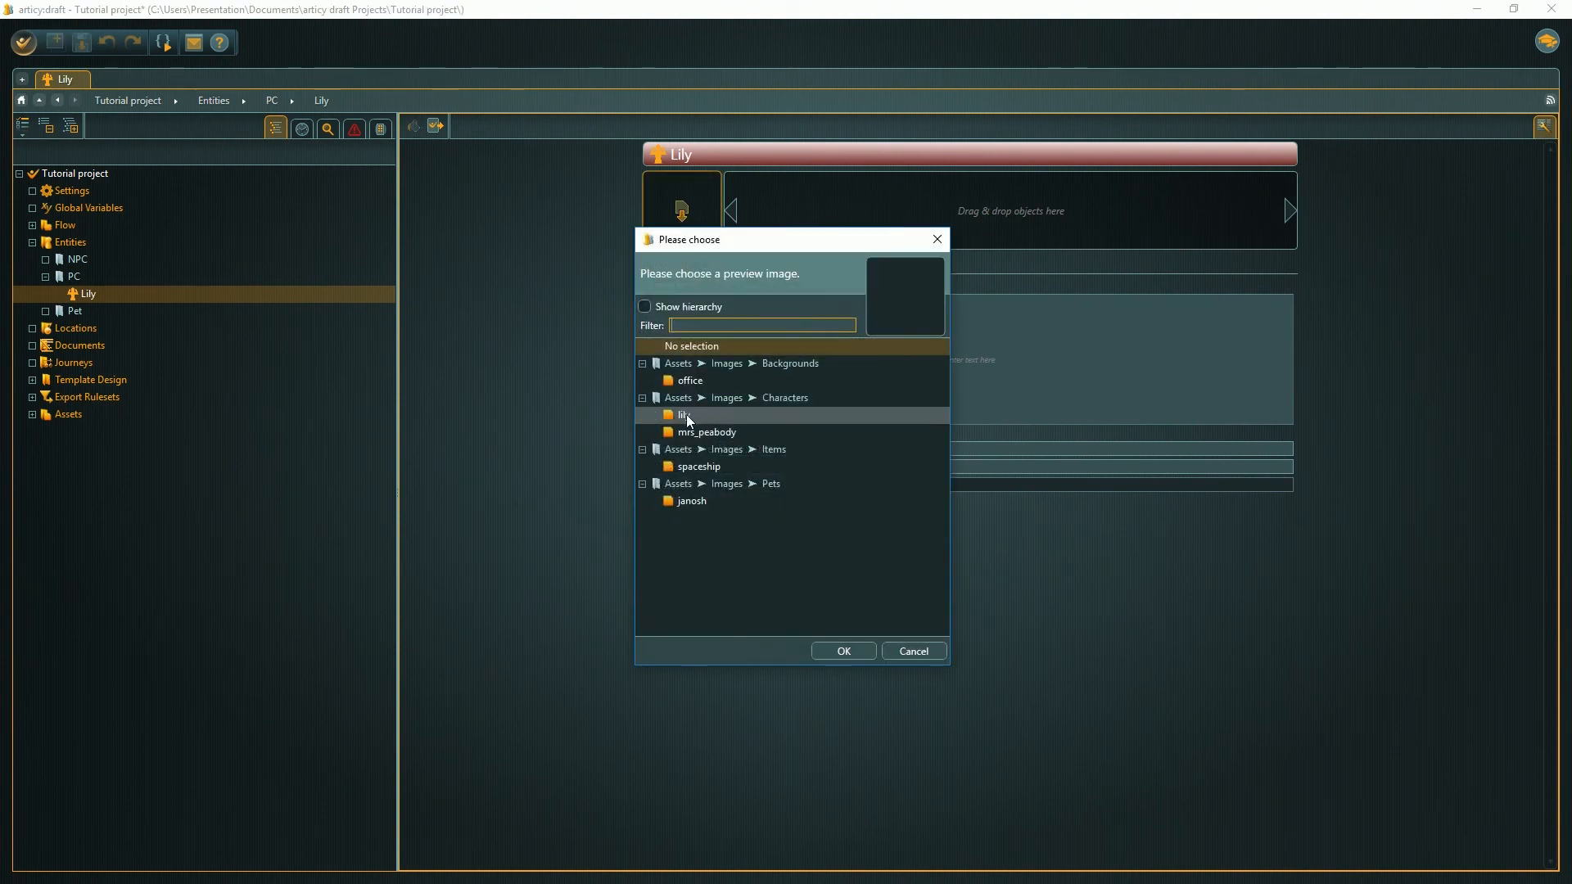
{"action": "left_click", "coordinate": [838, 651]}
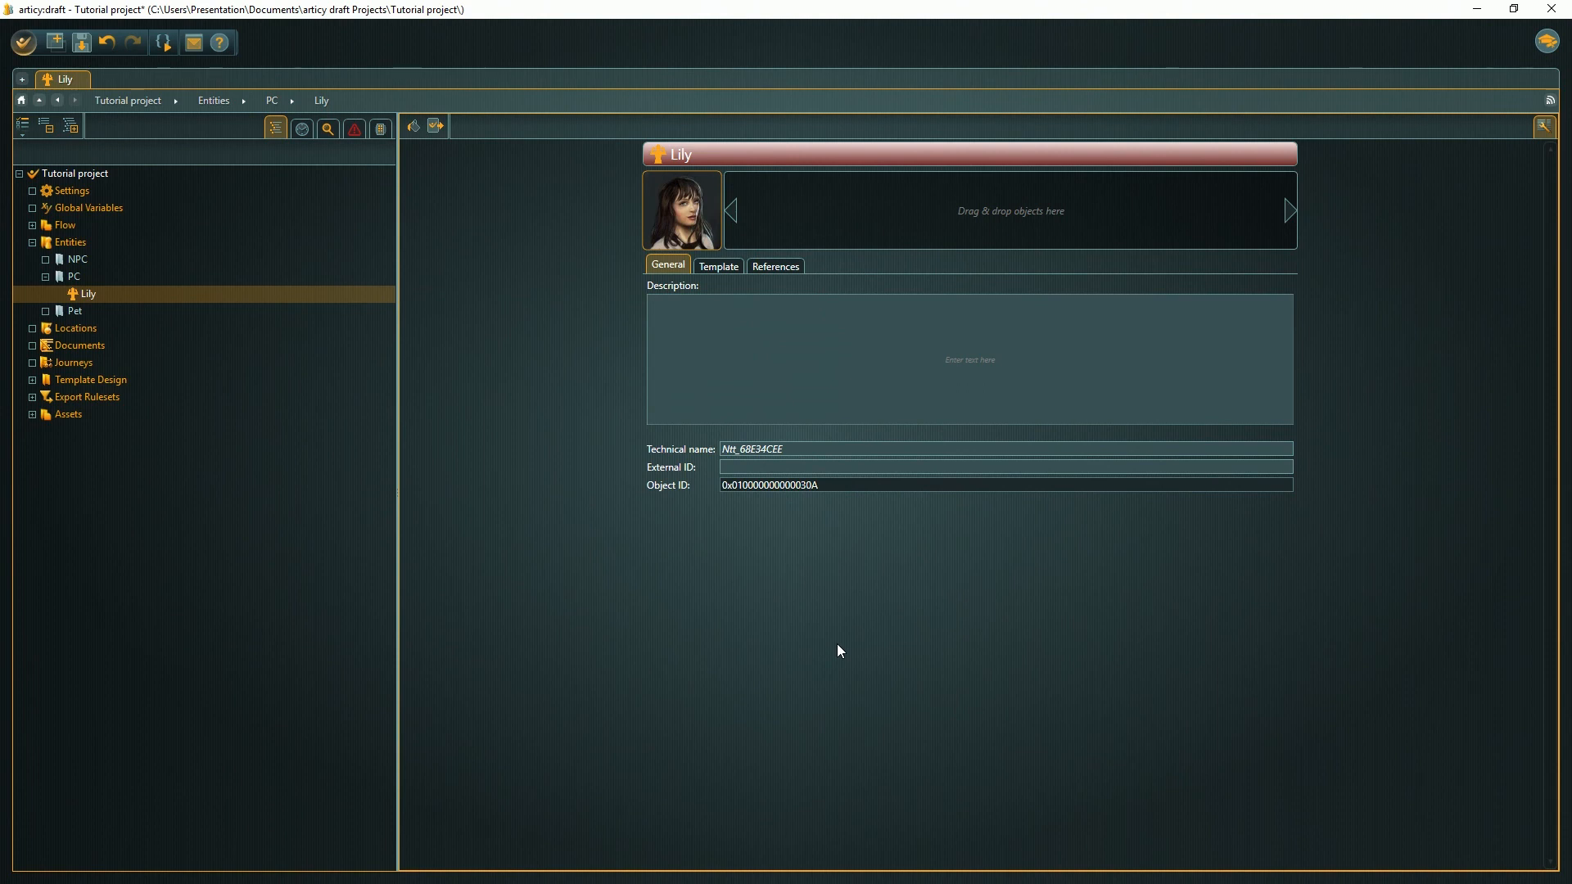
{"action": "left_click", "coordinate": [793, 450]}
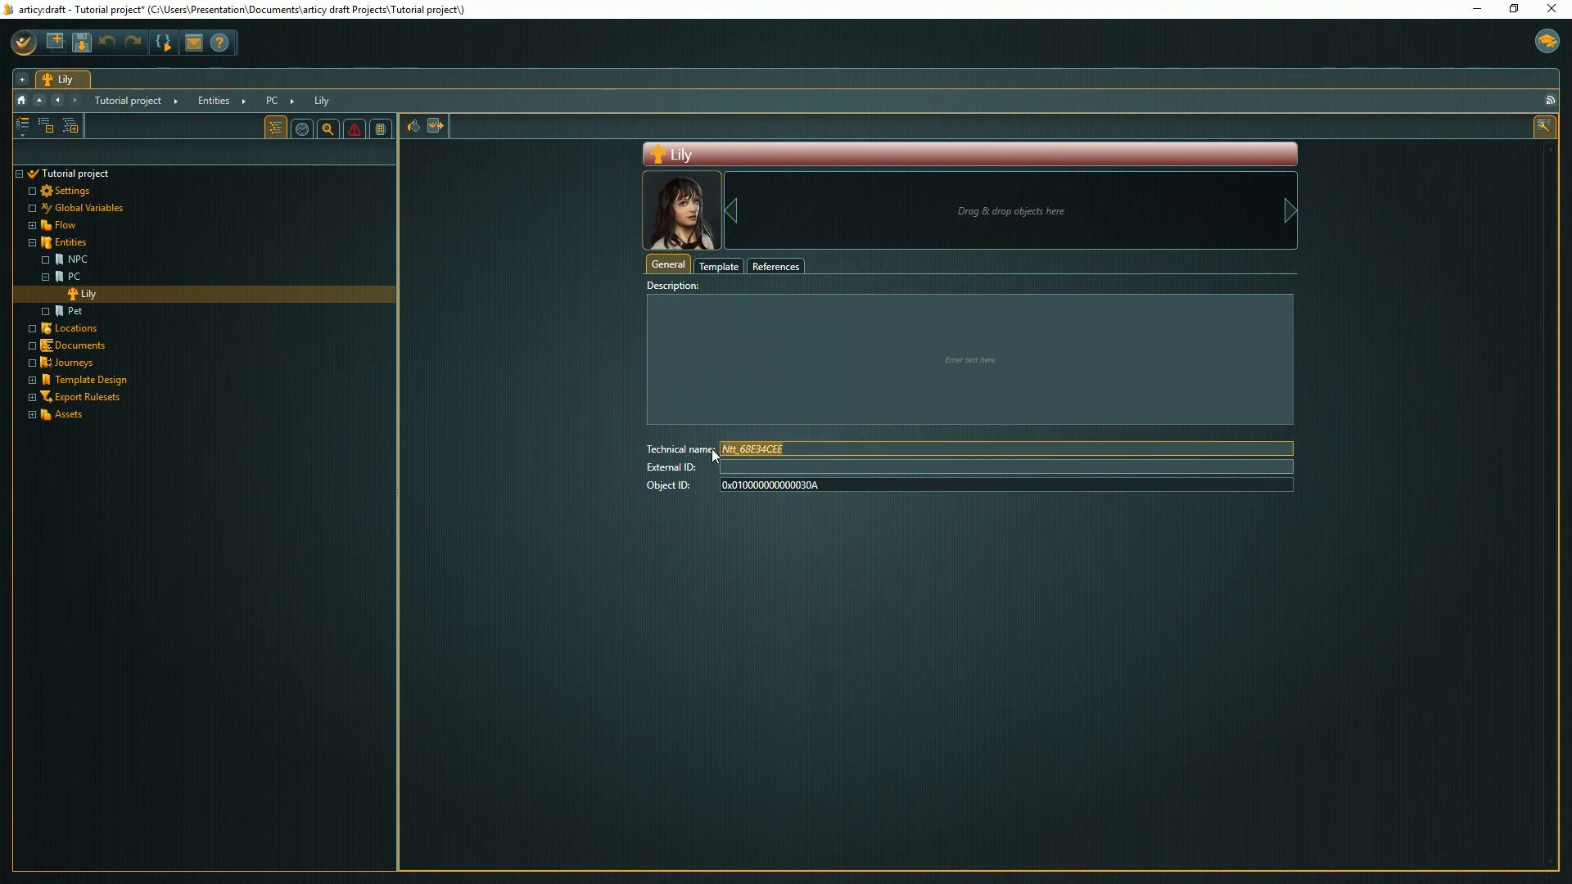
{"action": "type", "text": "PC_Lily"}
- Set Lily's Basic Attributes to Hit Points 15, Stamina 10, Level 1, Attack 2 and Defense 2
{"action": "left_click", "coordinate": [727, 265]}
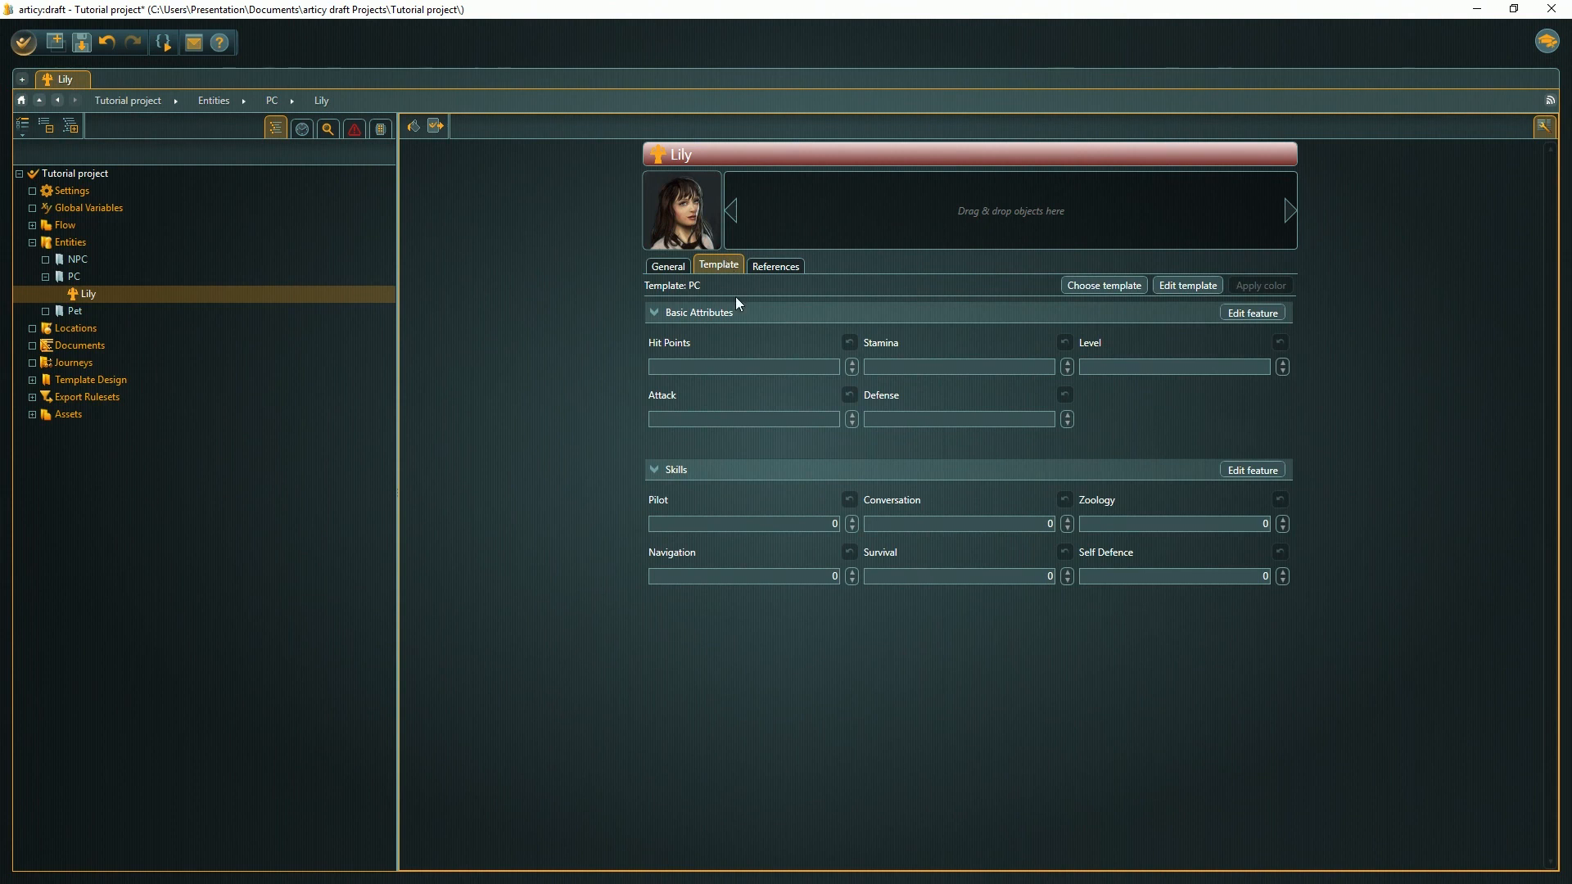
{"action": "left_click", "coordinate": [745, 365]}
{"action": "type", "text": "15"}
{"action": "key", "text": "Tab"}
{"action": "type", "text": "10"}
{"action": "key", "text": "Tab"}
{"action": "type", "text": "1"}
{"action": "key", "text": "Tab"}
{"action": "key", "text": "Tab"}
{"action": "type", "text": "2"}
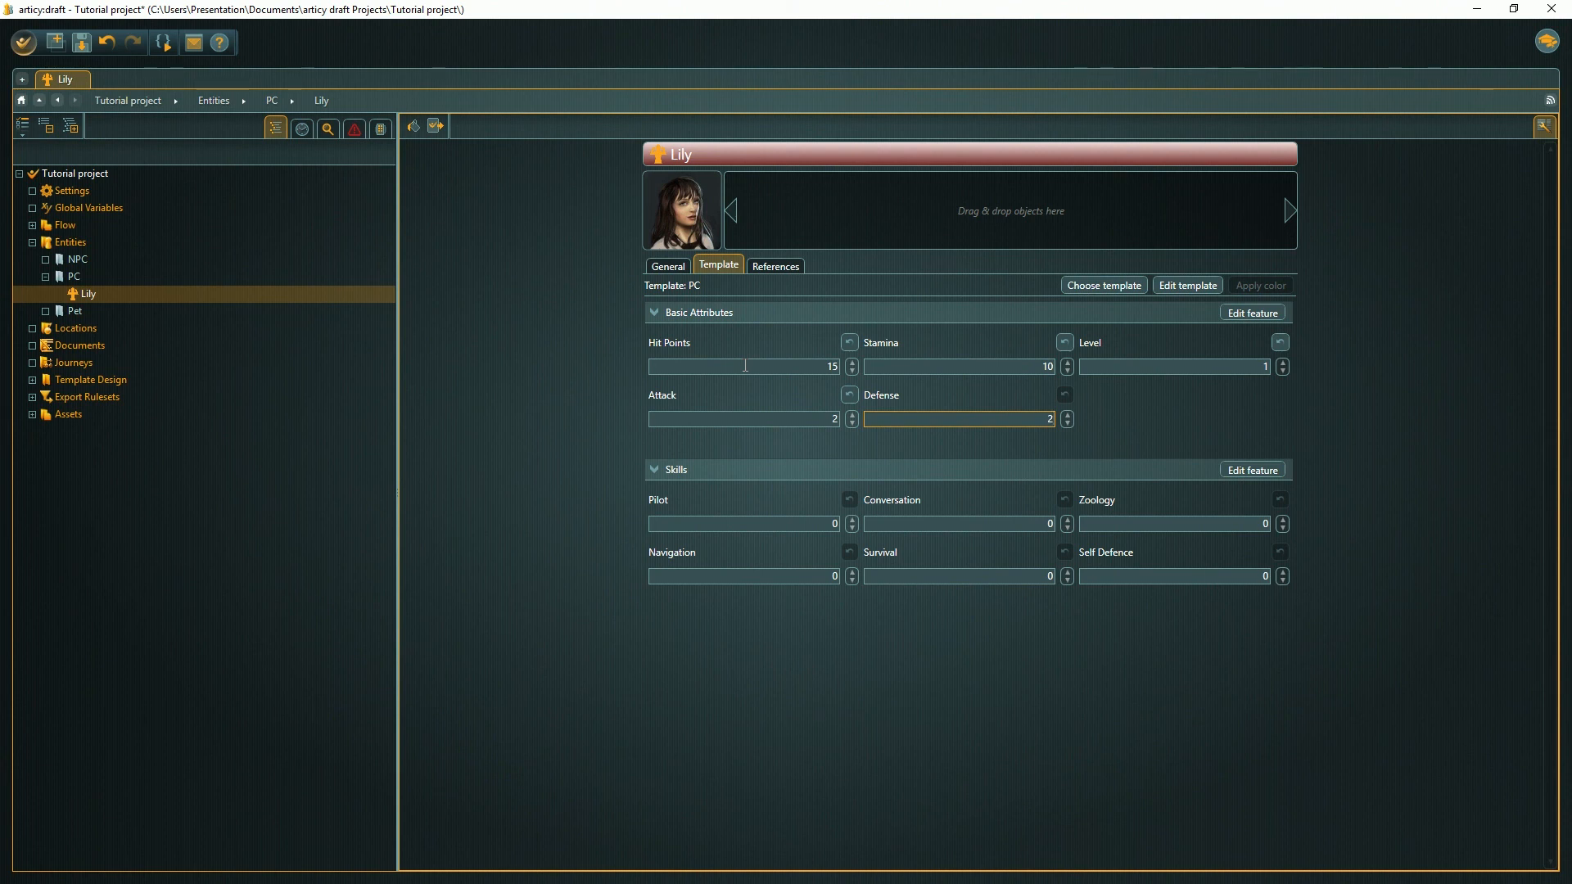
- Create a new entity named "Janosh" in the Pet entities folder
{"action": "left_click", "coordinate": [121, 311]}
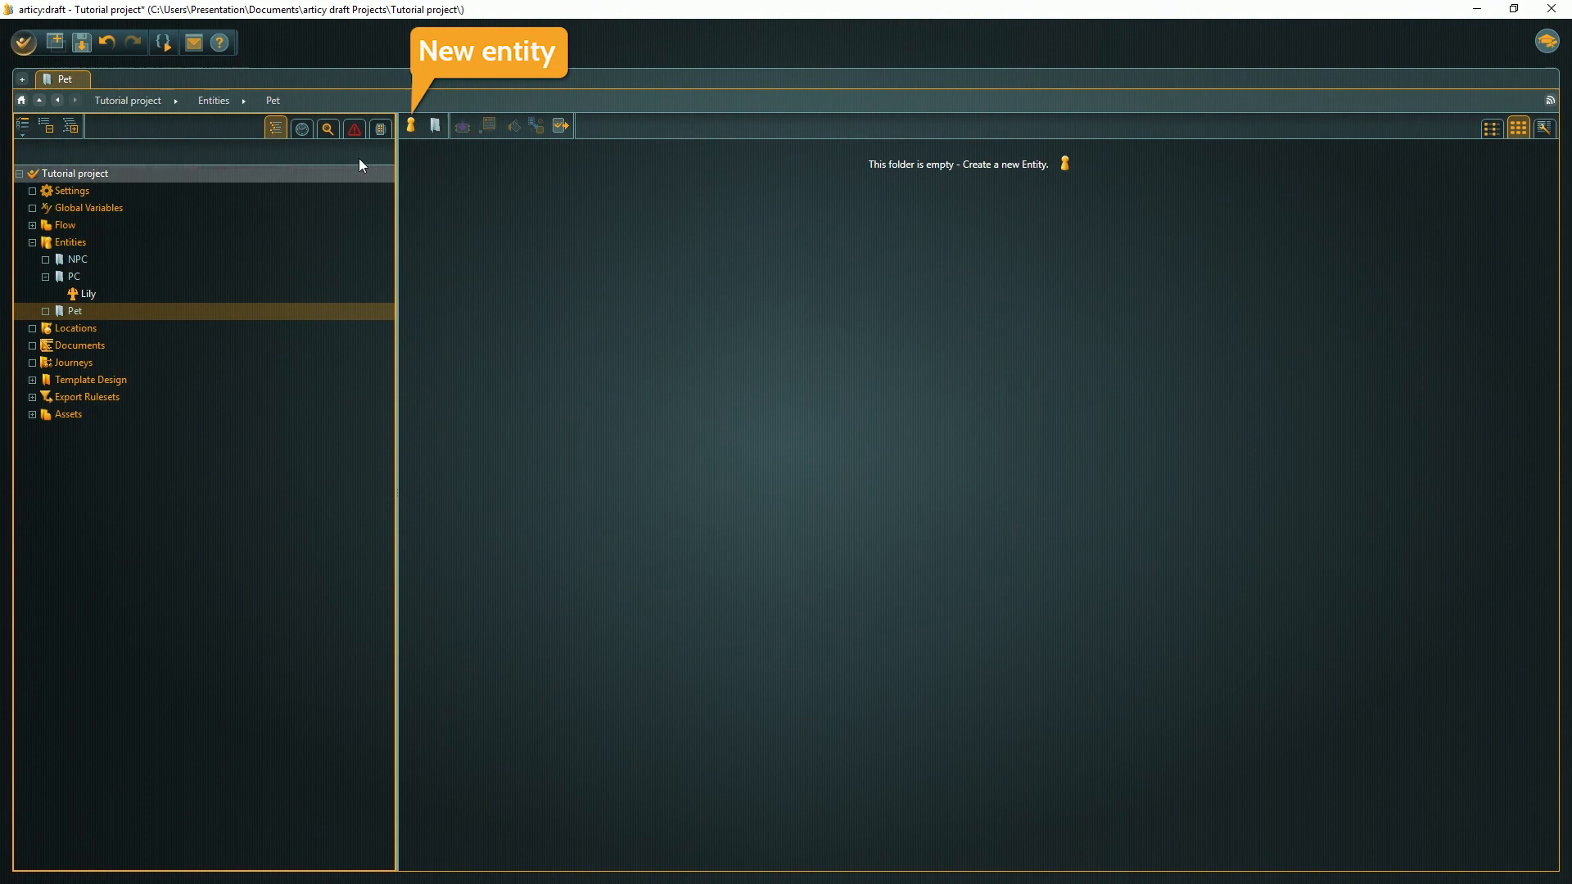
{"action": "left_click", "coordinate": [411, 125]}
{"action": "type", "text": "Janosh"}
{"action": "key", "text": "Return"}
- Open the Janosh entity and assign it the Pet template
{"action": "double_click", "coordinate": [472, 155]}
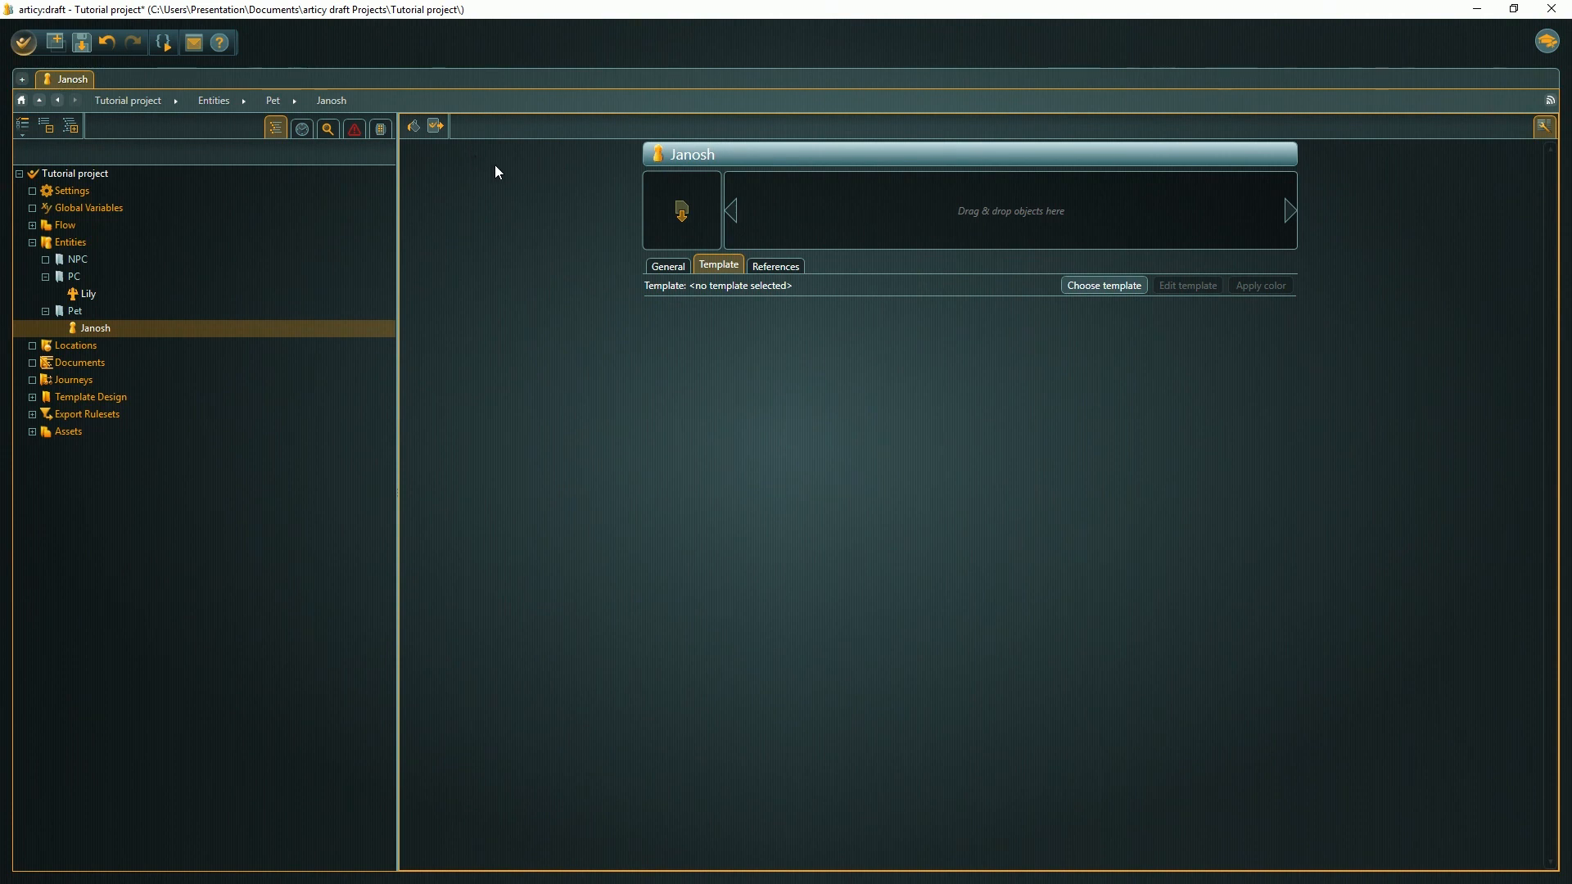
{"action": "left_click", "coordinate": [1105, 286]}
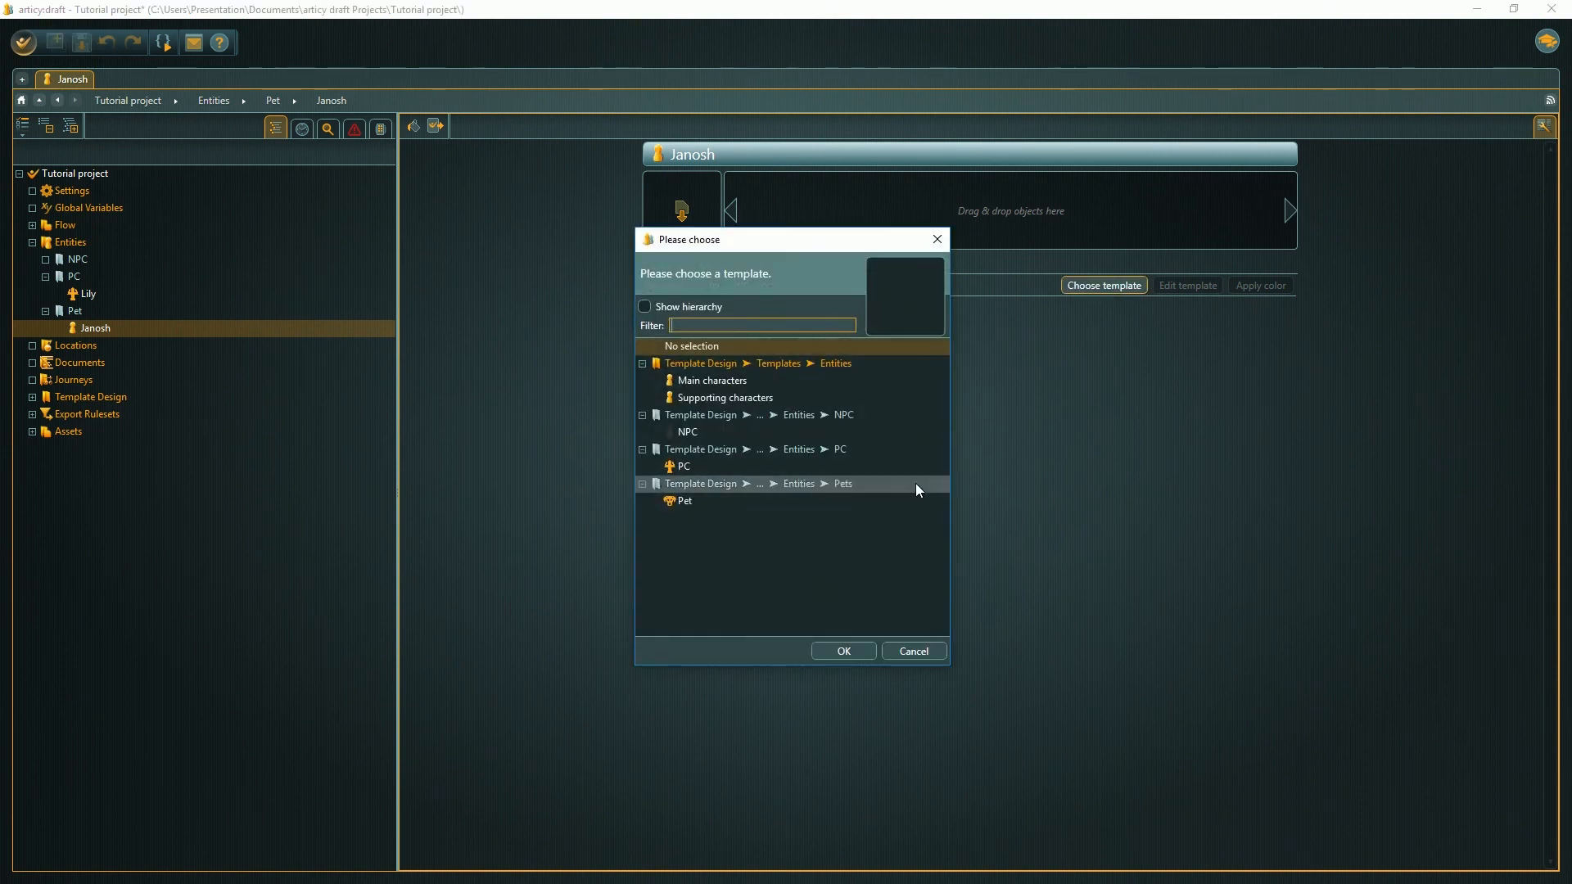
{"action": "left_click", "coordinate": [715, 501]}
{"action": "left_click", "coordinate": [852, 650]}
- Fill in Janosh's five template attribute values in order as 5, 5, 1, 2 and 1
{"action": "type", "text": "5"}
{"action": "key", "text": "Tab"}
{"action": "type", "text": "5"}
{"action": "key", "text": "Tab"}
{"action": "type", "text": "1"}
{"action": "key", "text": "Tab"}
{"action": "type", "text": "2"}
{"action": "key", "text": "Tab"}
{"action": "key", "text": "1"}
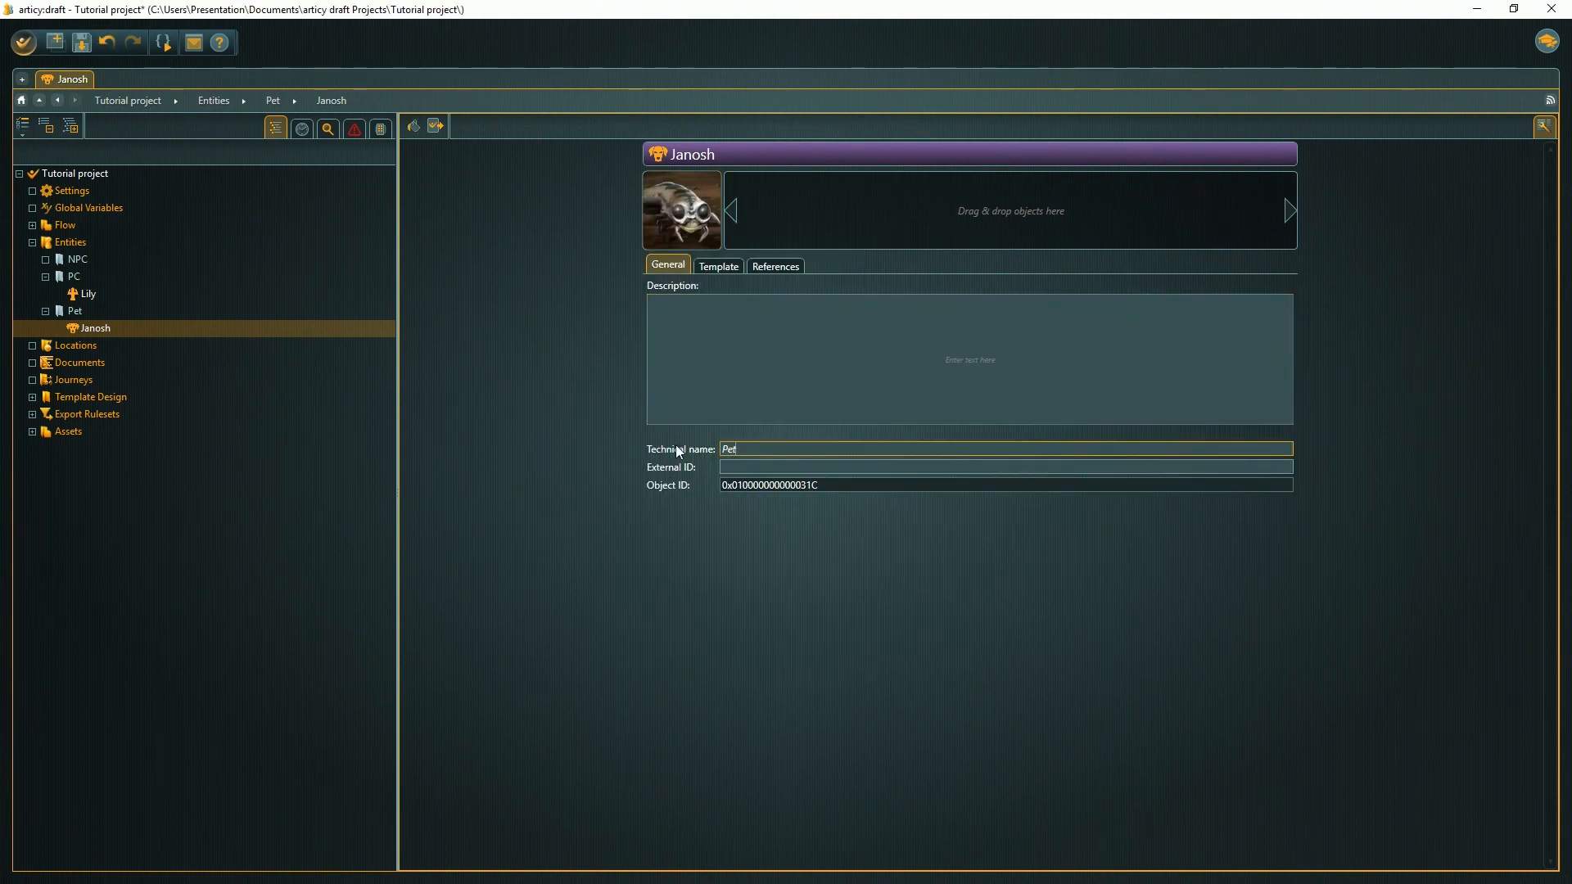
- Create a new entity from the NPC template inside the NPC entities folder and name it "Mrs Peabody"
{"action": "left_click", "coordinate": [78, 259]}
{"action": "right_click", "coordinate": [550, 261]}
{"action": "mouse_move", "coordinate": [647, 269]}
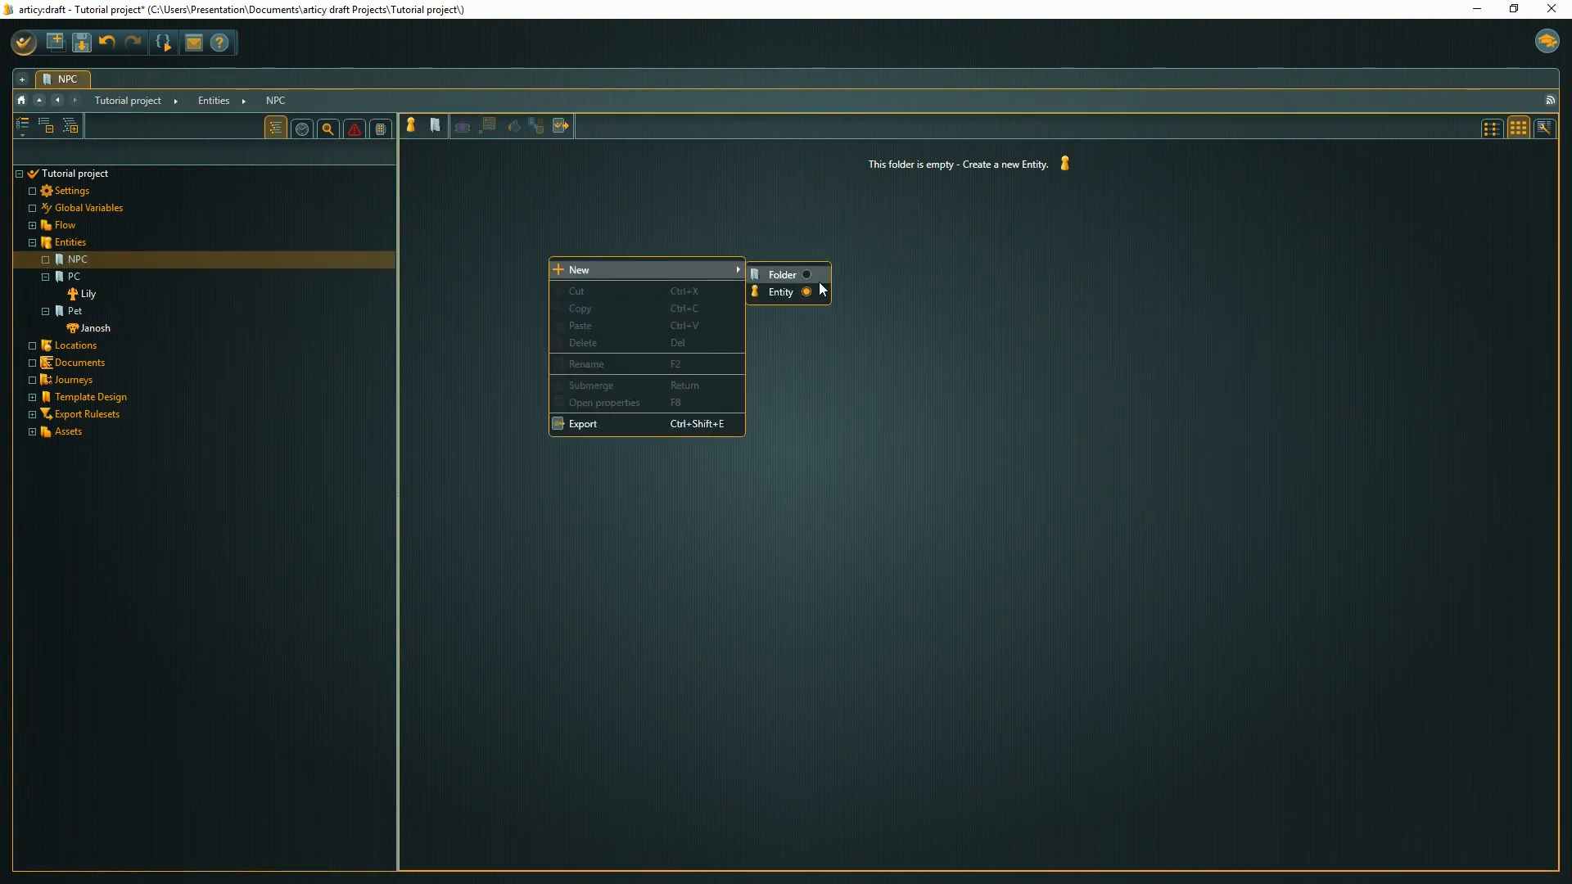
{"action": "left_click", "coordinate": [822, 290]}
{"action": "type", "text": "Mrs Peabody"}
{"action": "key", "text": "Return"}
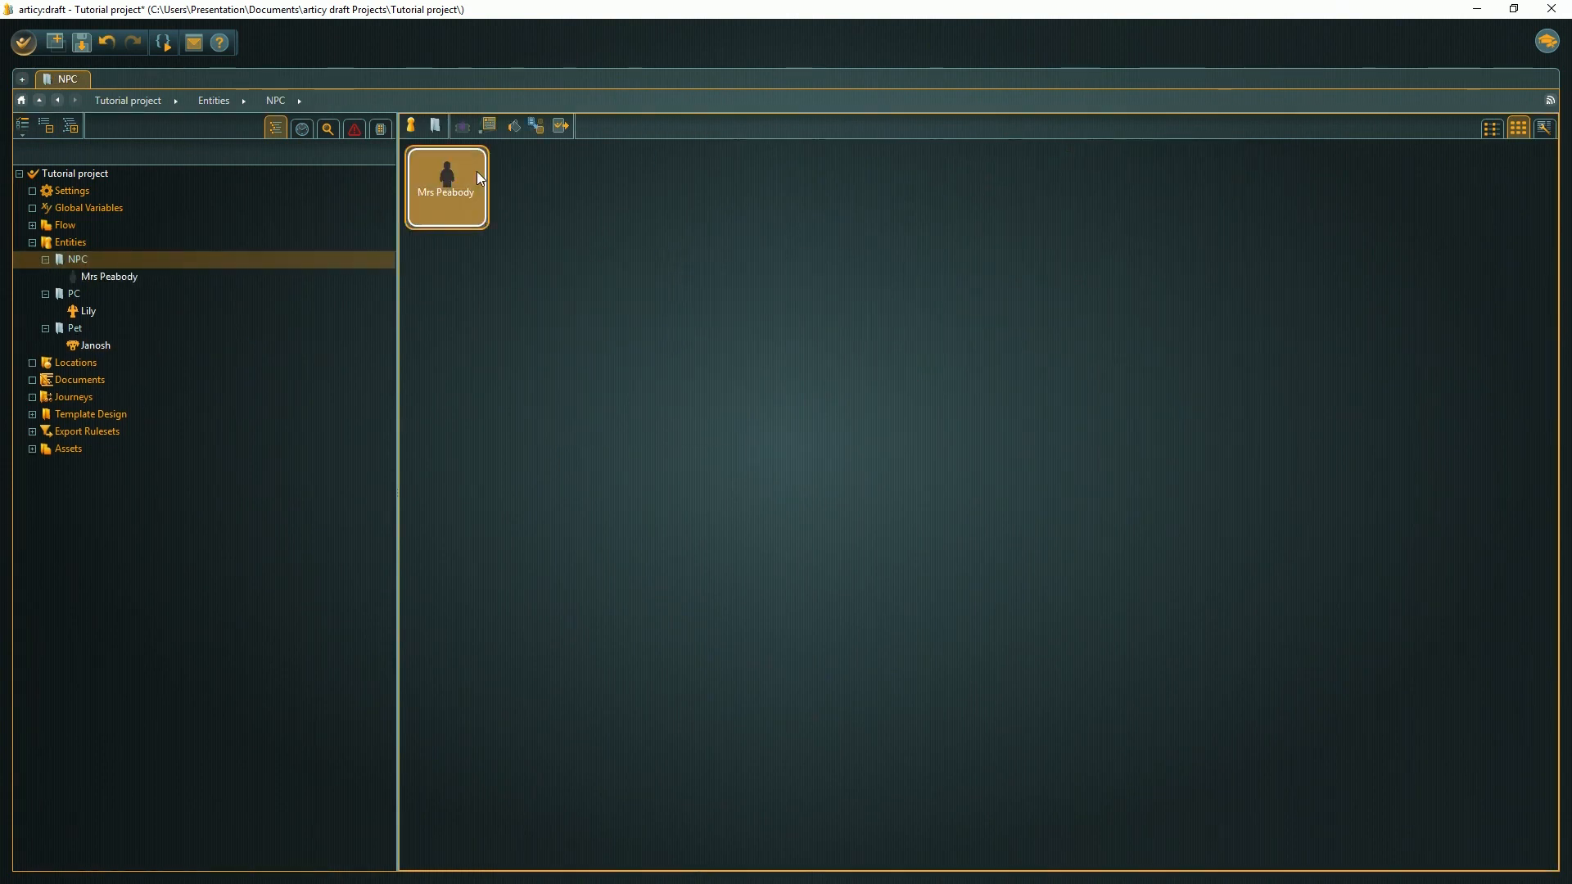
- Open the Mrs Peabody entity and set its technical name to NPC_Peabody
{"action": "double_click", "coordinate": [479, 177]}
{"action": "double_click", "coordinate": [709, 453]}
{"action": "type", "text": "NPC_Peabody"}
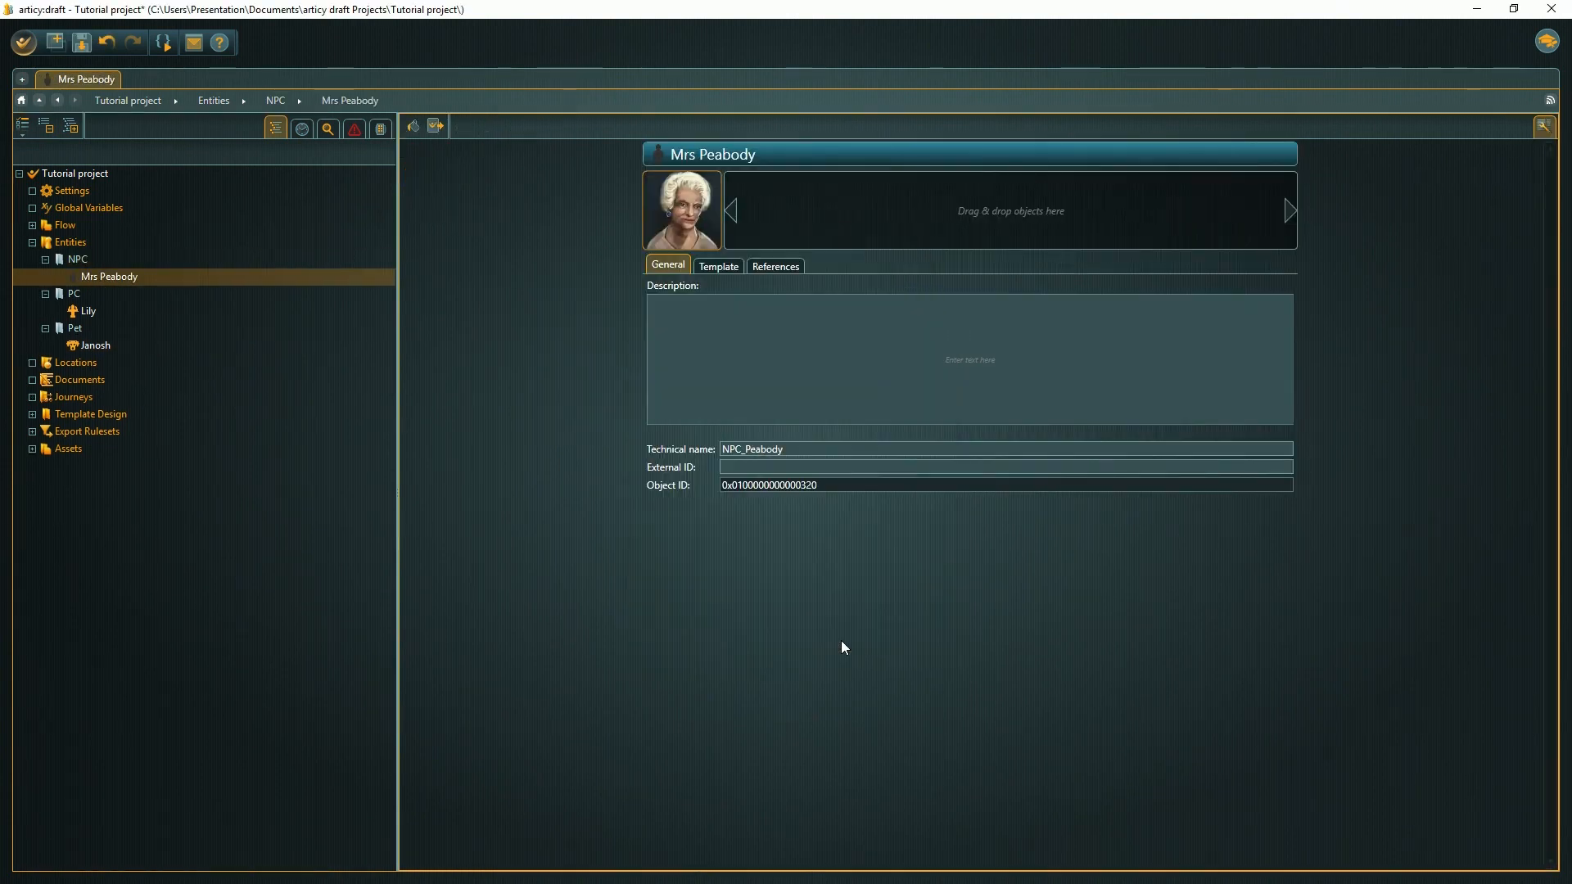